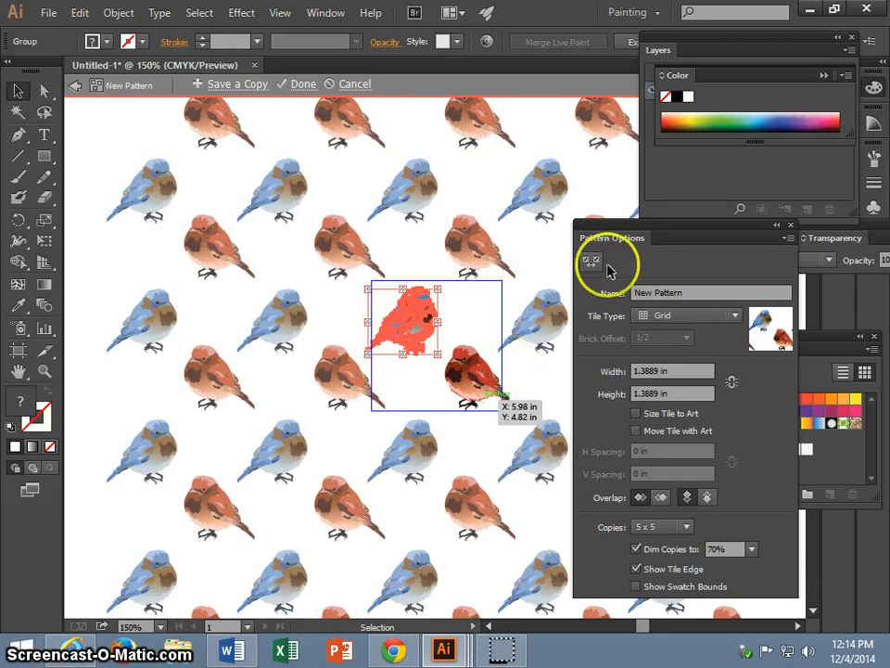
{"action": "left_click_drag", "start_coordinate": [692, 228], "coordinate": [679, 228]}
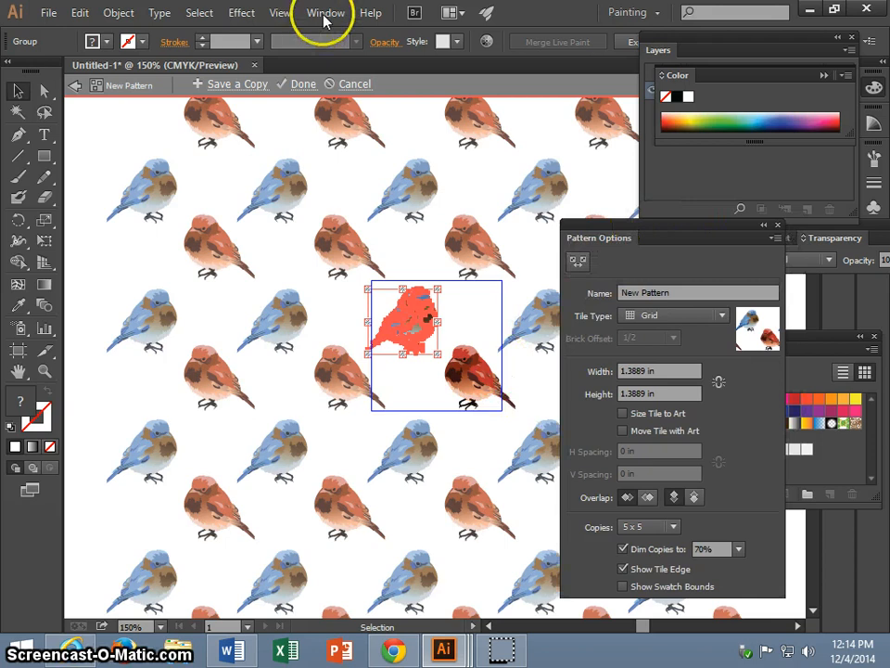
{"action": "left_click", "coordinate": [325, 14]}
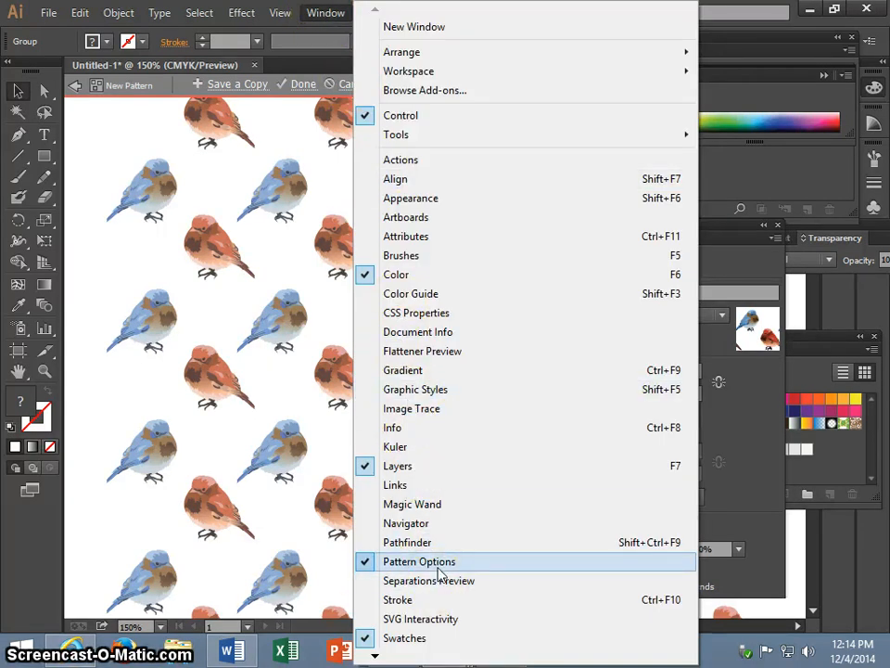
{"action": "left_click", "coordinate": [732, 513]}
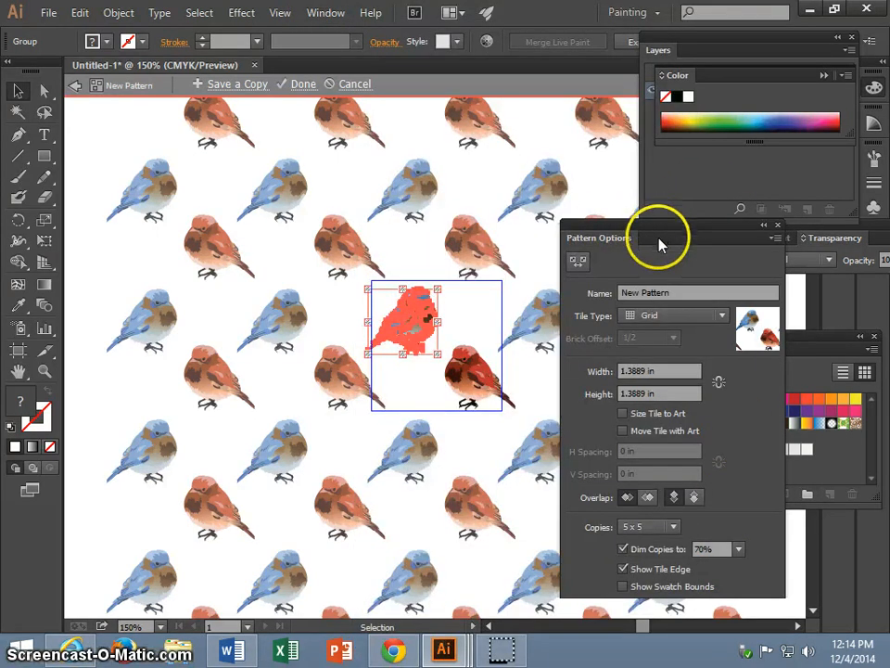
Preview the Brick by Row tile type and set the pattern's tile type to Hex by Row.
{"action": "left_click", "coordinate": [651, 318]}
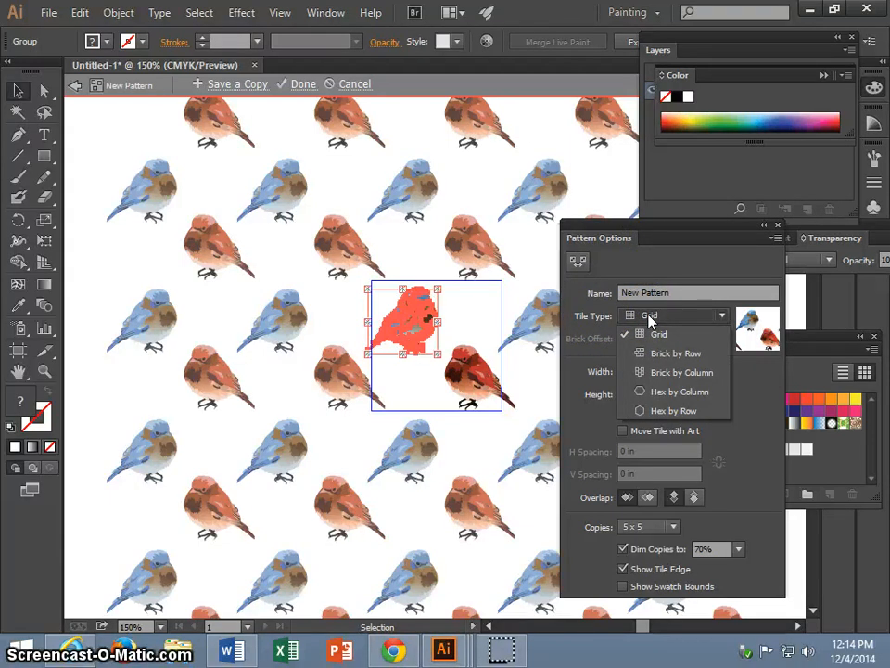
{"action": "left_click", "coordinate": [654, 352]}
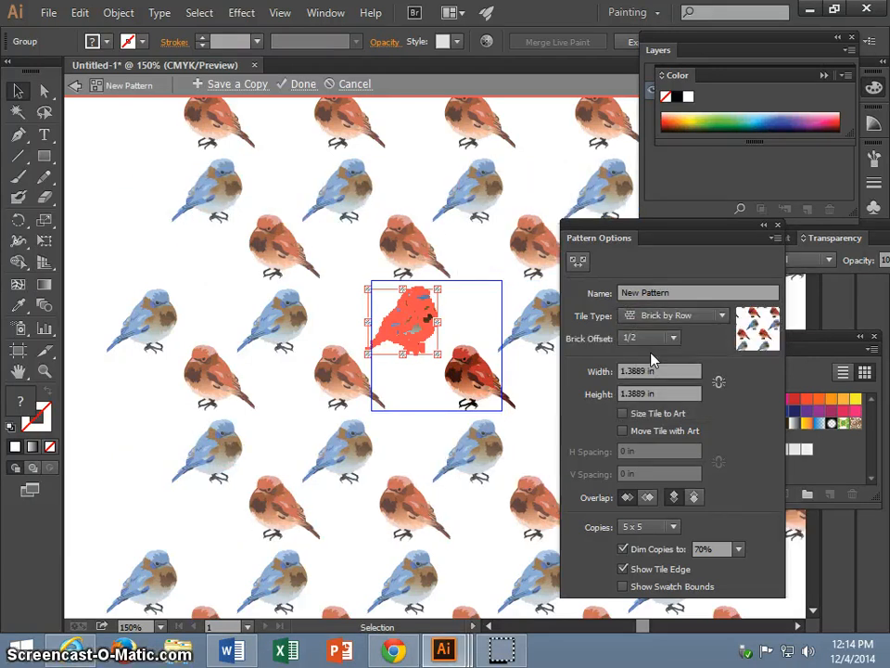
{"action": "left_click", "coordinate": [668, 318]}
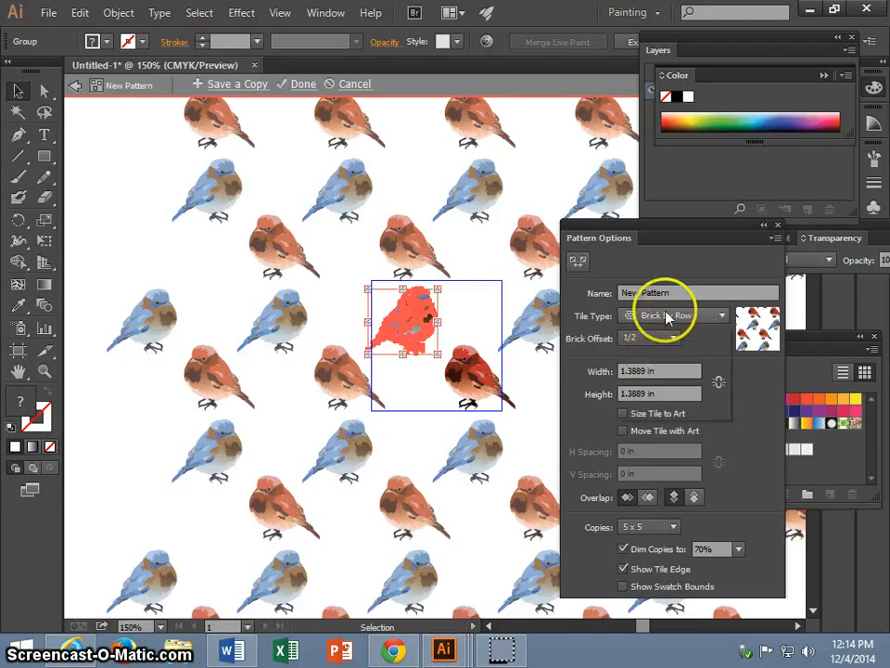
{"action": "left_click", "coordinate": [666, 317]}
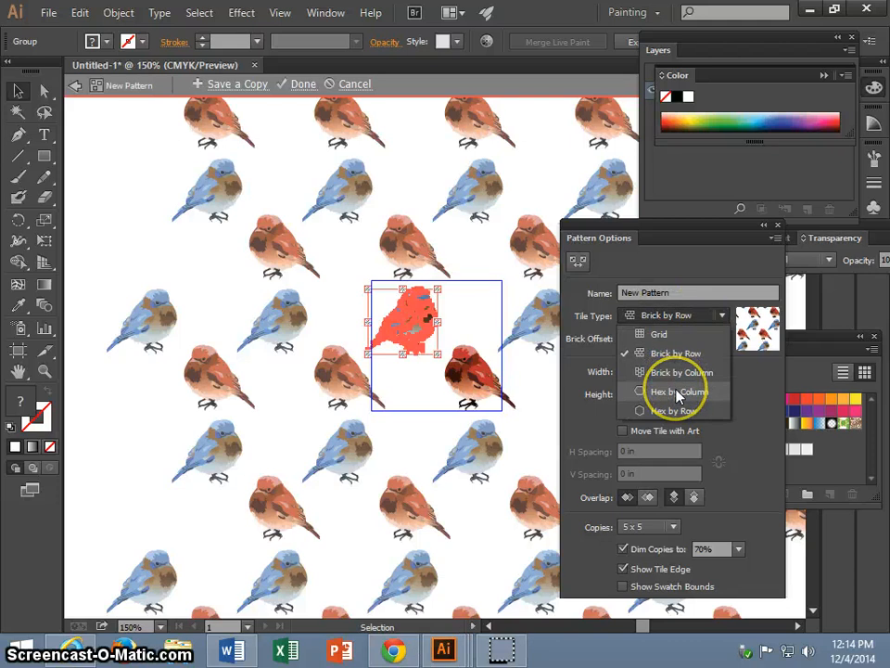
{"action": "left_click", "coordinate": [672, 414]}
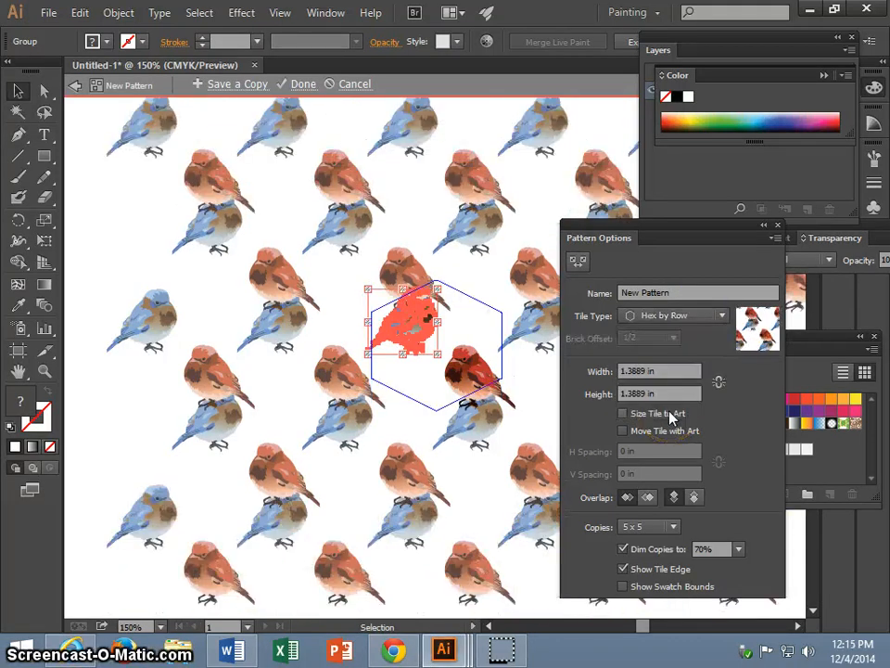
Move the blue bird slightly down inside the hexagonal tile and scale the red bird down slightly.
{"action": "left_click", "coordinate": [368, 326]}
{"action": "left_click_drag", "start_coordinate": [405, 325], "coordinate": [477, 381]}
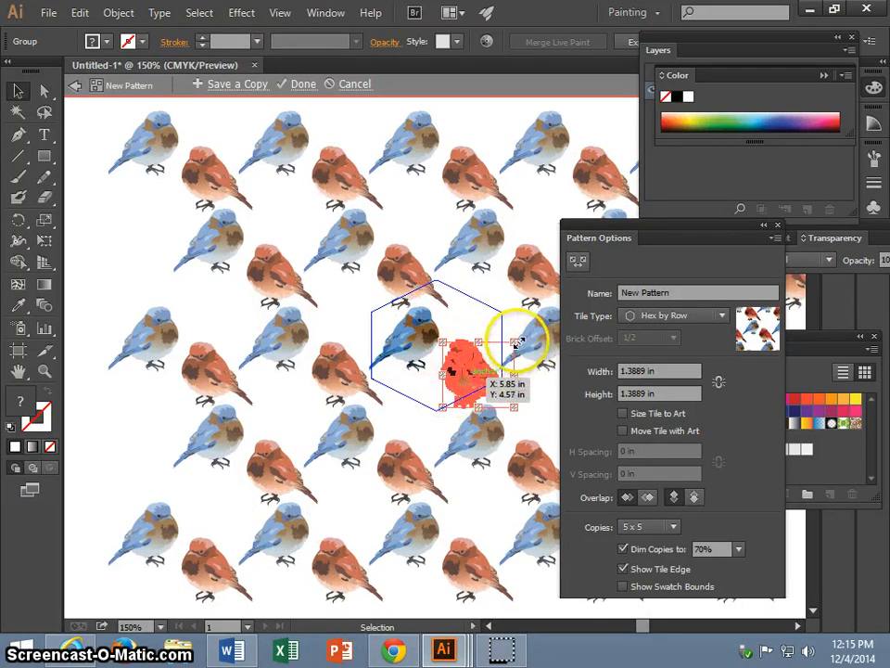
{"action": "mouse_move", "coordinate": [515, 343]}
{"action": "left_mouse_down"}
{"action": "mouse_move", "coordinate": [501, 349]}
{"action": "mouse_move", "coordinate": [511, 348]}
{"action": "left_mouse_up"}
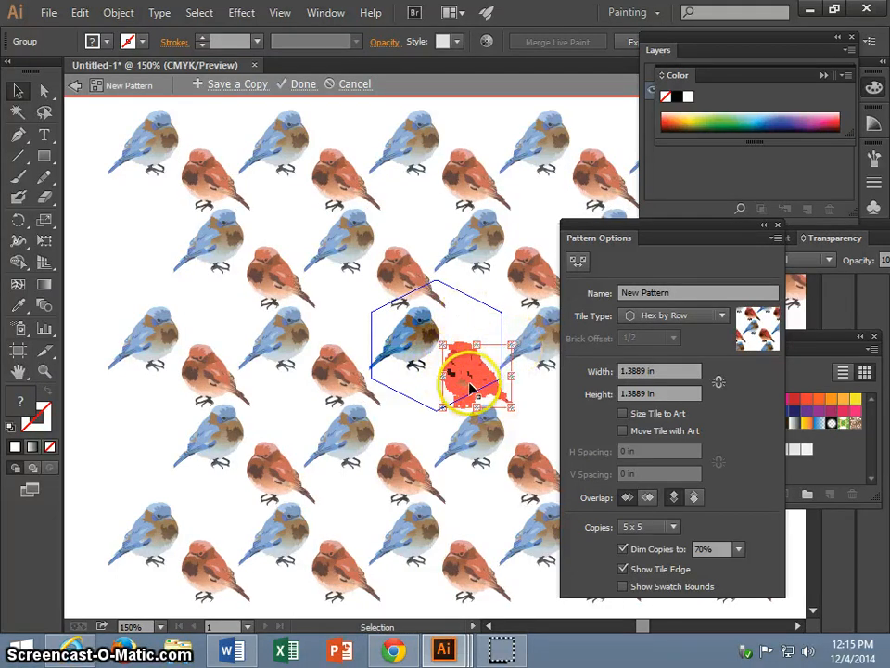
Duplicate the red bird above the original, shrink the copy and place it beside the blue bird's head.
{"action": "left_click_drag", "start_coordinate": [461, 377], "coordinate": [496, 397]}
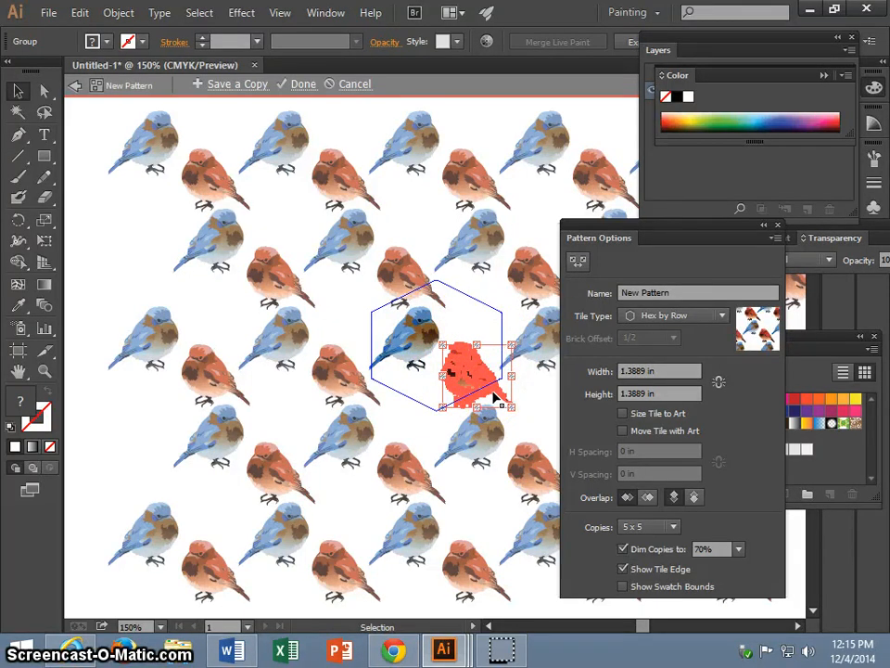
{"action": "left_click", "coordinate": [482, 355]}
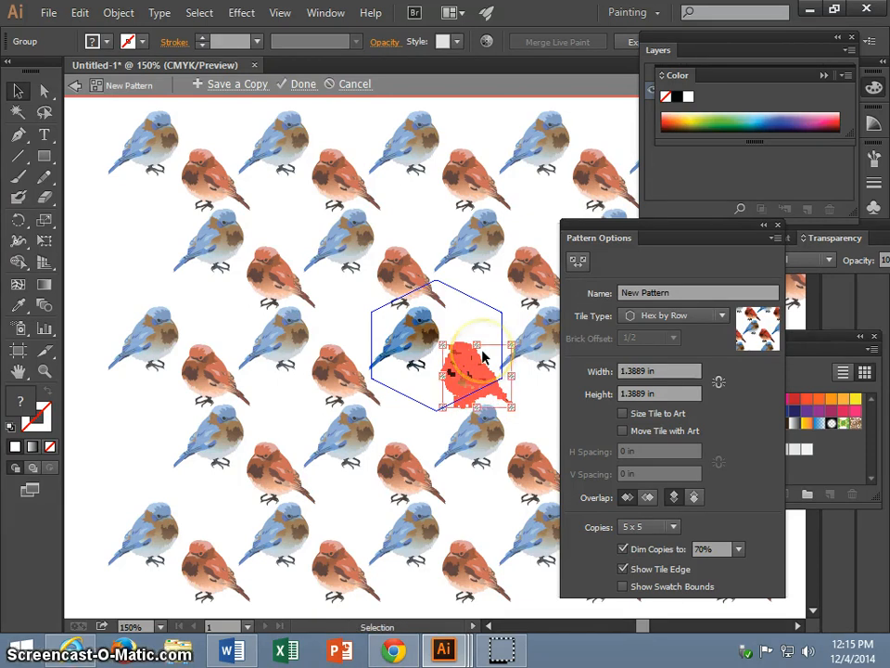
{"action": "left_click", "coordinate": [481, 335]}
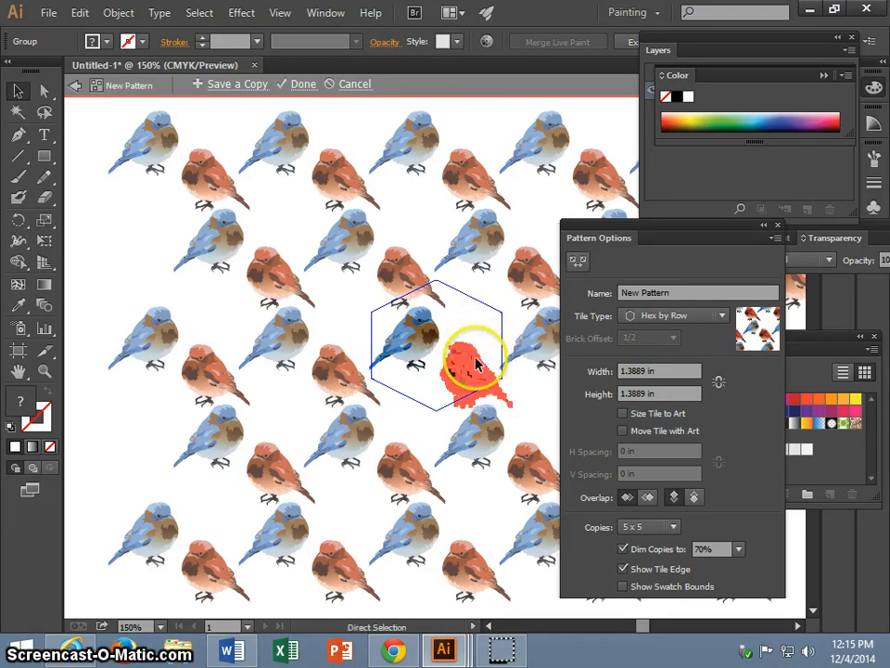
{"action": "left_click_drag", "start_coordinate": [476, 362], "coordinate": [461, 312]}
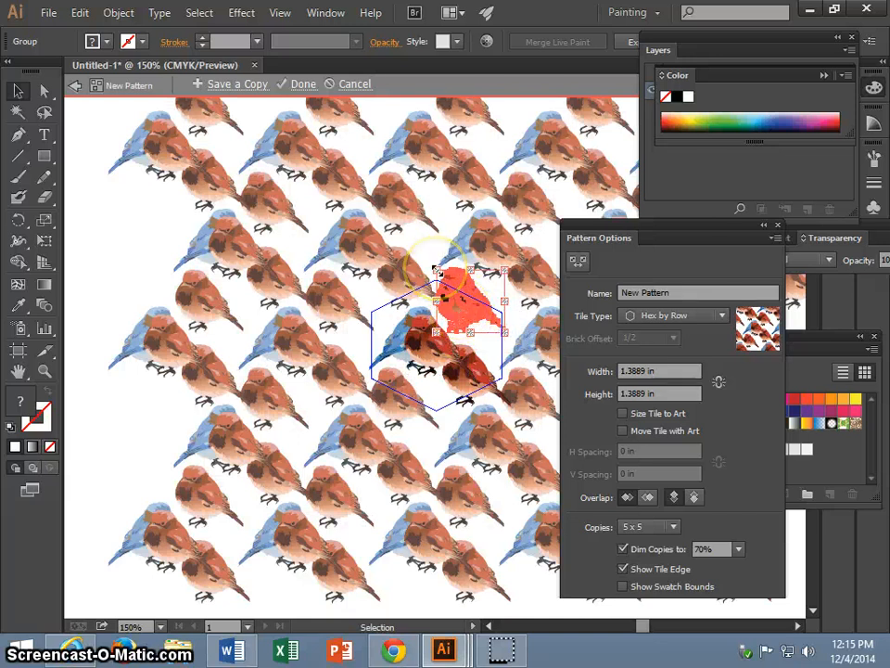
{"action": "left_click_drag", "start_coordinate": [435, 270], "coordinate": [479, 327]}
Reflect the small red bird across the horizontal axis and nudge it into the tile's upper right corner.
{"action": "right_click", "coordinate": [482, 330]}
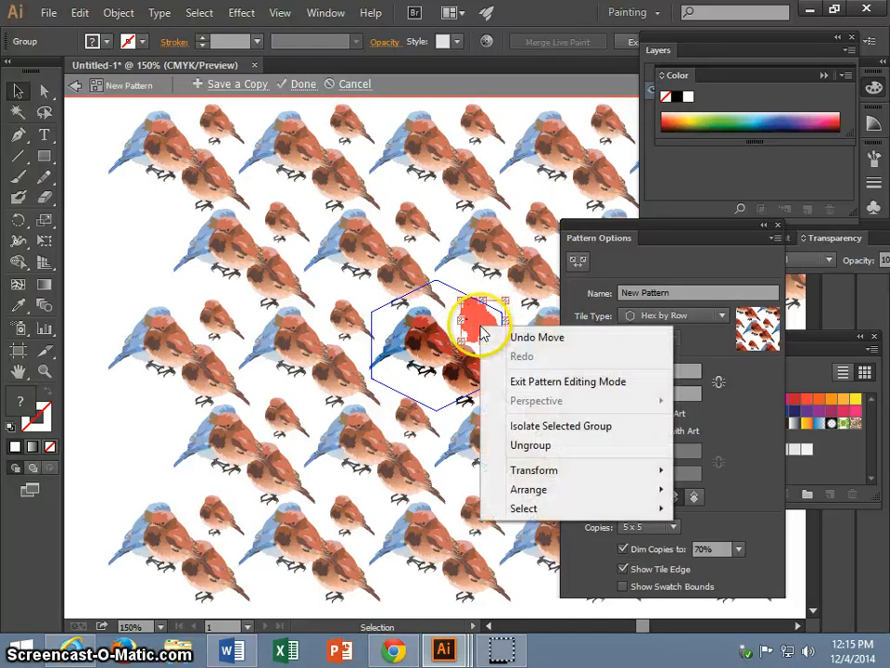
{"action": "mouse_move", "coordinate": [560, 478]}
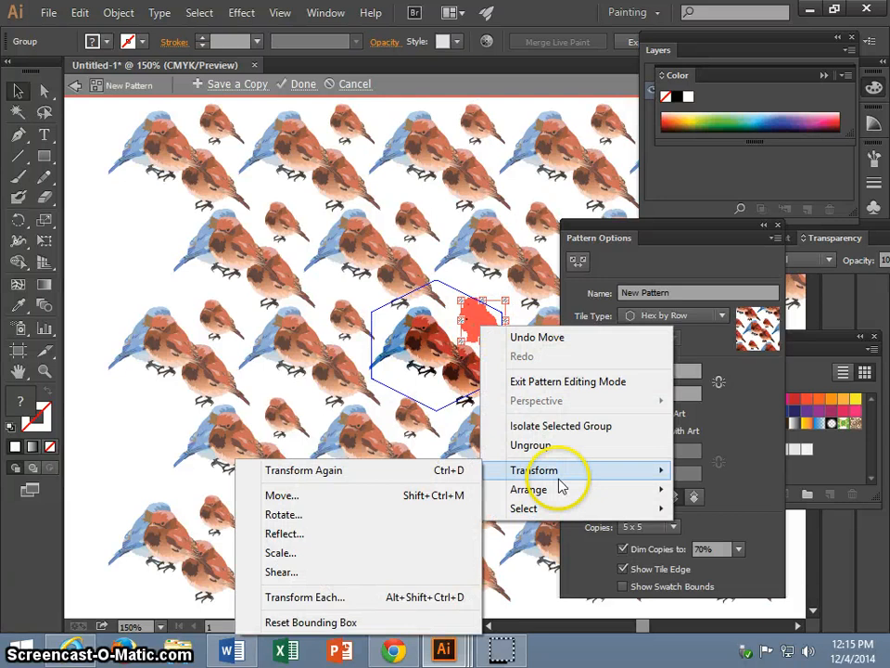
{"action": "left_click", "coordinate": [328, 534]}
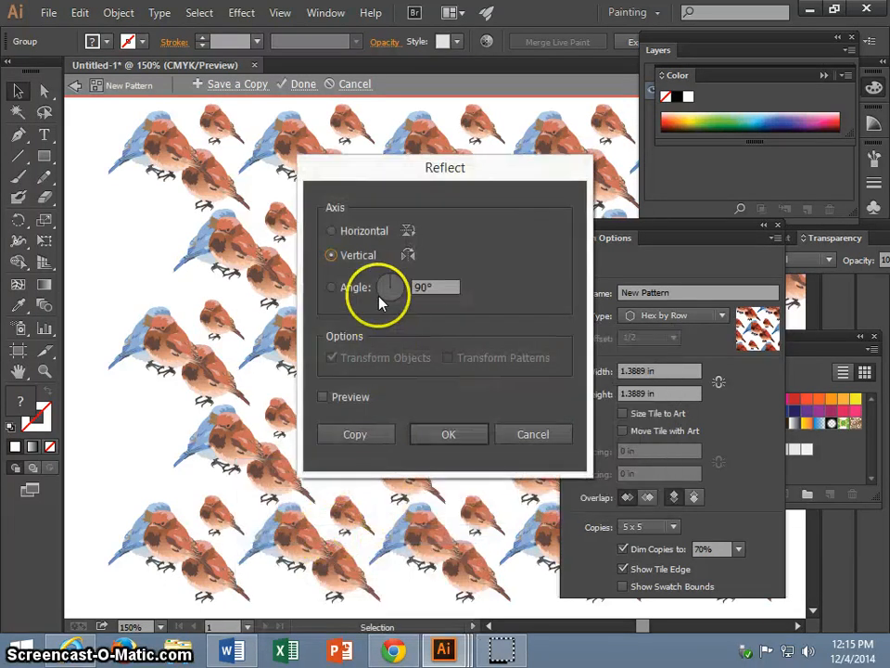
{"action": "left_click", "coordinate": [332, 234]}
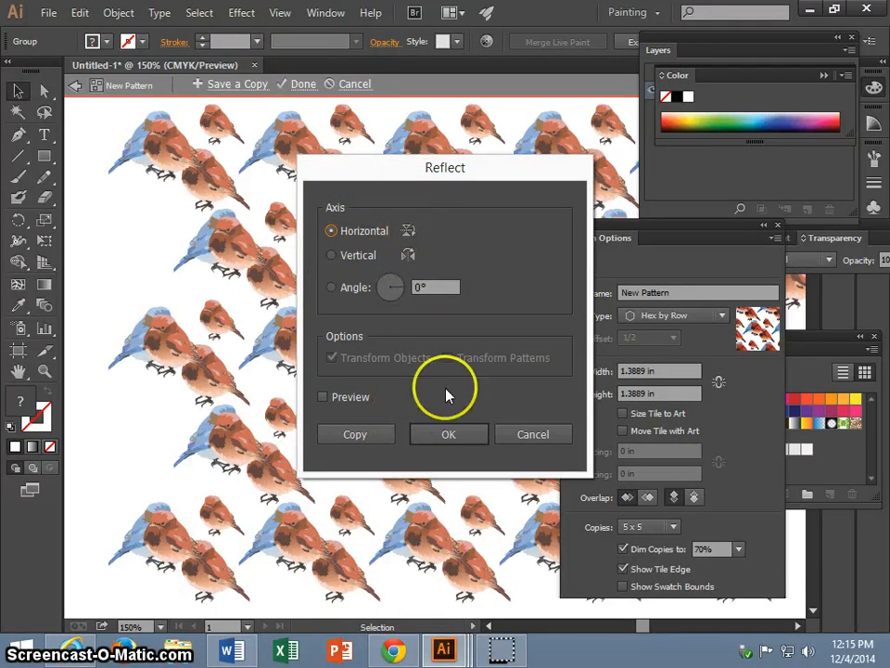
{"action": "left_click", "coordinate": [461, 451]}
{"action": "left_click_drag", "start_coordinate": [453, 391], "coordinate": [486, 326]}
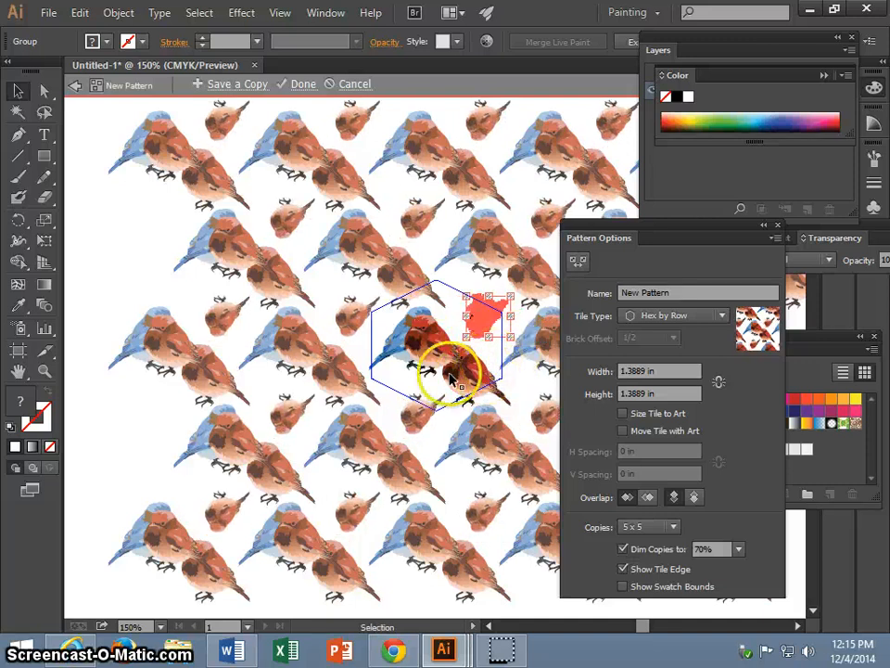
Delete the extra red bird copy that overlaps the blue bird.
{"action": "left_click", "coordinate": [422, 409]}
{"action": "left_click", "coordinate": [429, 357]}
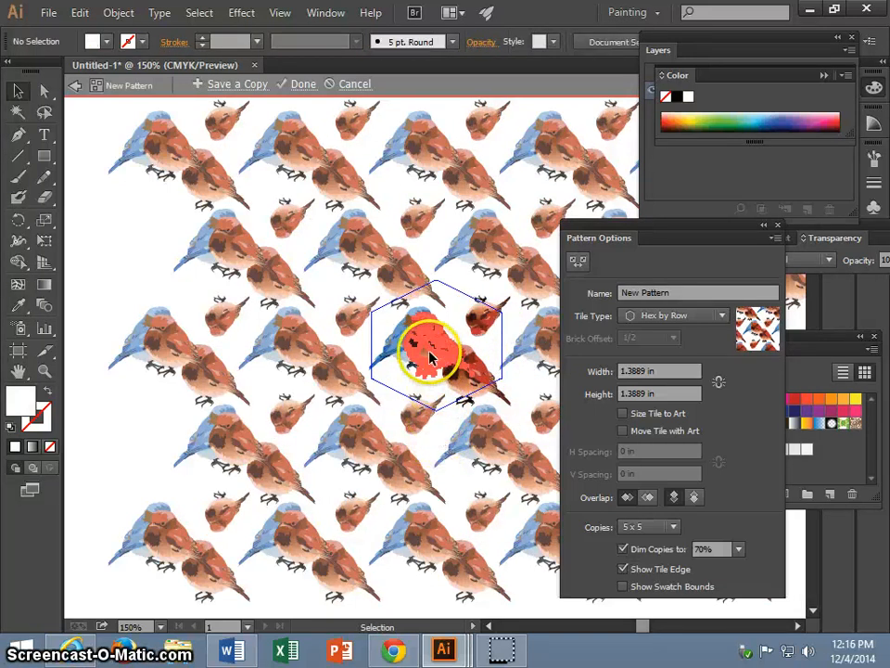
{"action": "key", "text": "Delete"}
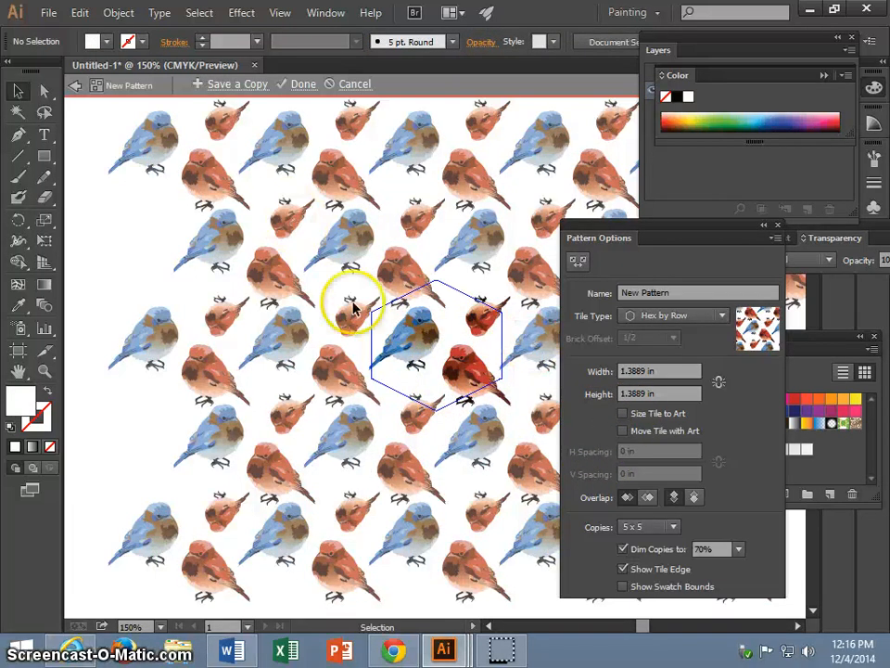
{"action": "left_click", "coordinate": [647, 318]}
{"action": "left_click", "coordinate": [647, 318]}
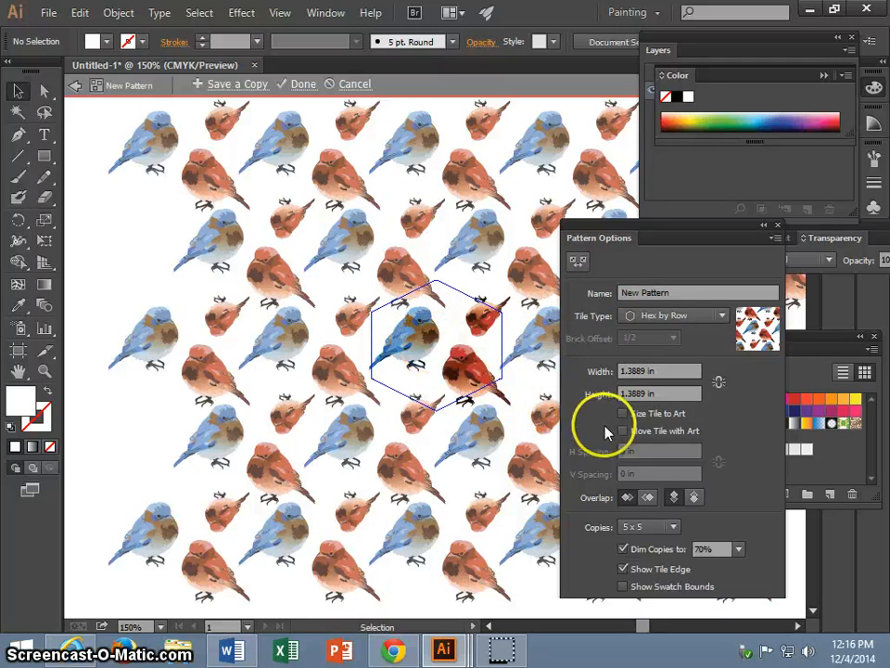
Resize the hexagonal tile with the Pattern Tile tool to about 1.51 in wide and 1.46 in high, undoing any accidental resize.
{"action": "left_click", "coordinate": [581, 265]}
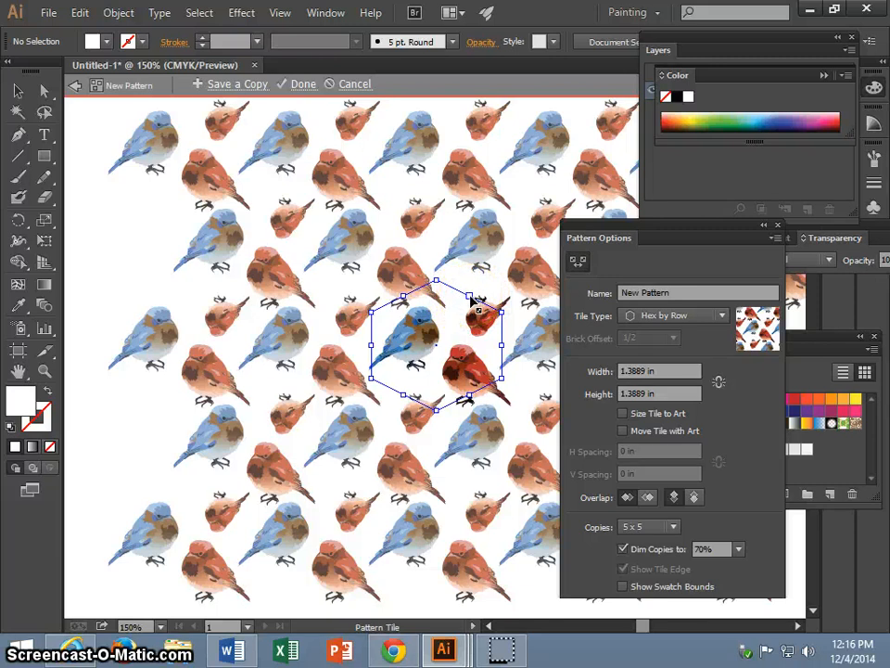
{"action": "left_click_drag", "start_coordinate": [472, 299], "coordinate": [489, 291]}
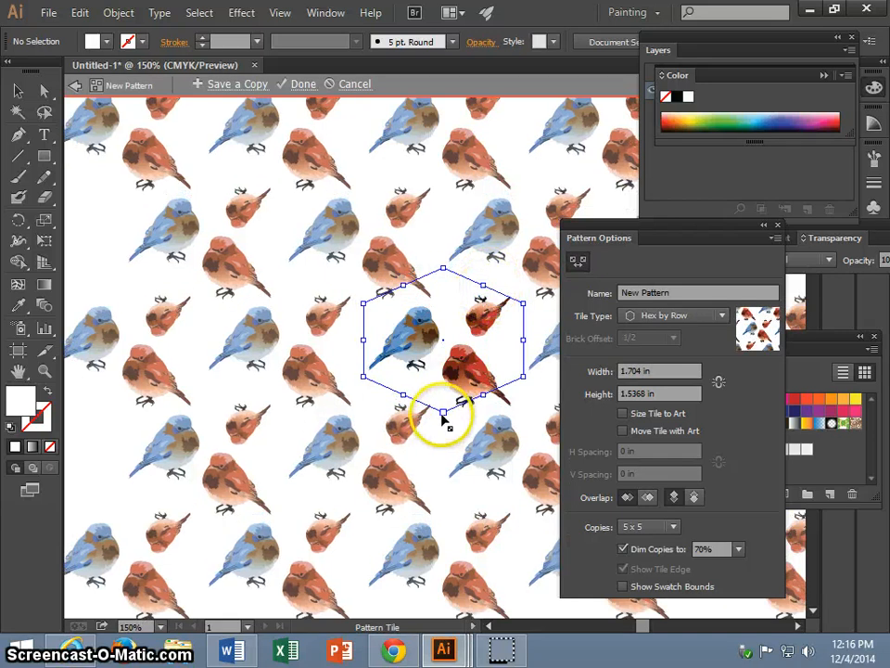
{"action": "left_click_drag", "start_coordinate": [442, 416], "coordinate": [442, 409]}
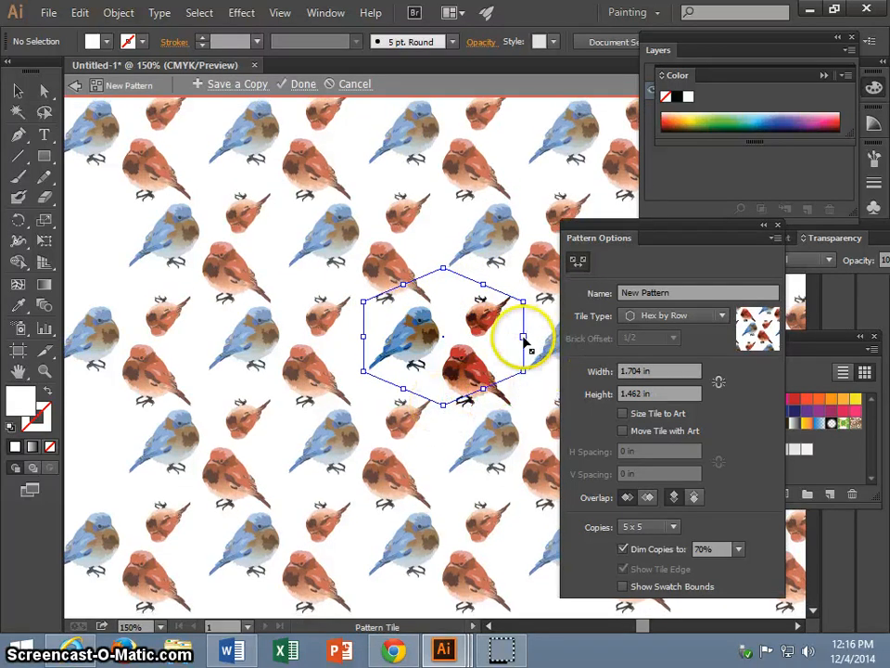
{"action": "left_click_drag", "start_coordinate": [524, 339], "coordinate": [507, 343]}
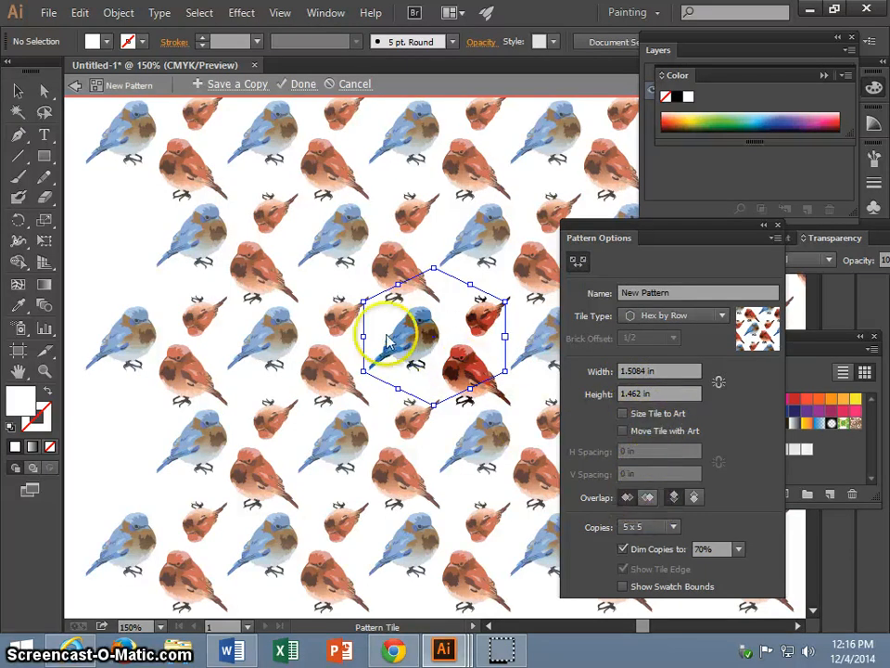
{"action": "mouse_move", "coordinate": [406, 335]}
{"action": "left_mouse_down"}
{"action": "mouse_move", "coordinate": [401, 308]}
{"action": "mouse_move", "coordinate": [405, 318]}
{"action": "left_mouse_up"}
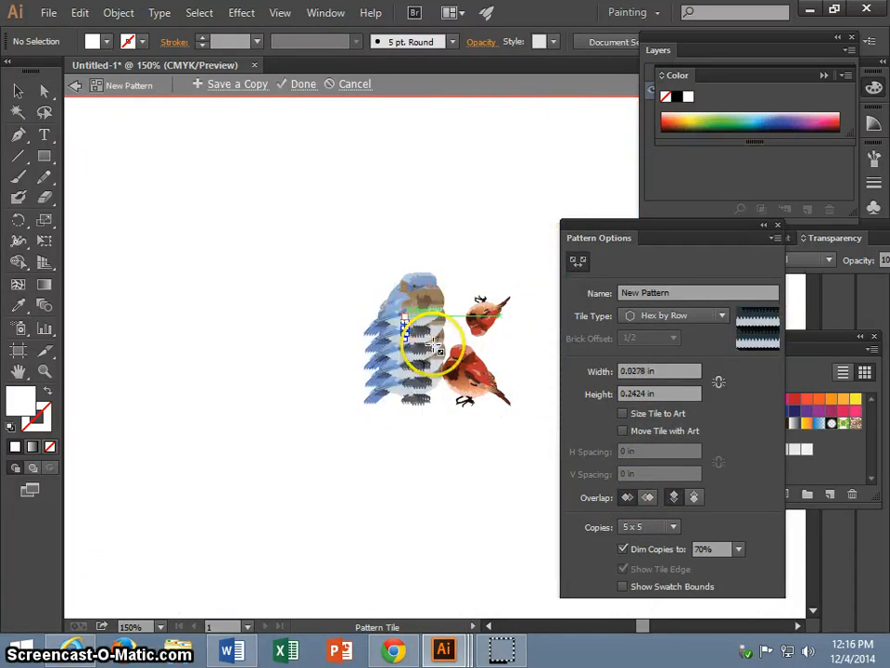
{"action": "key", "text": "ctrl+z"}
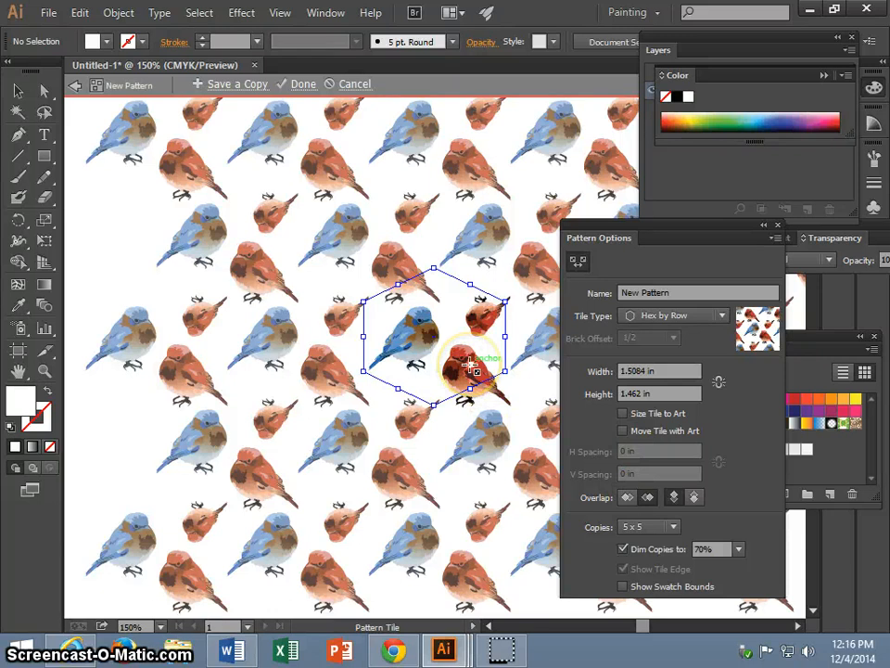
Move the large red bird down and left to the tile's bottom edge so it overlaps the neighbouring blue bird.
{"action": "left_click", "coordinate": [18, 90]}
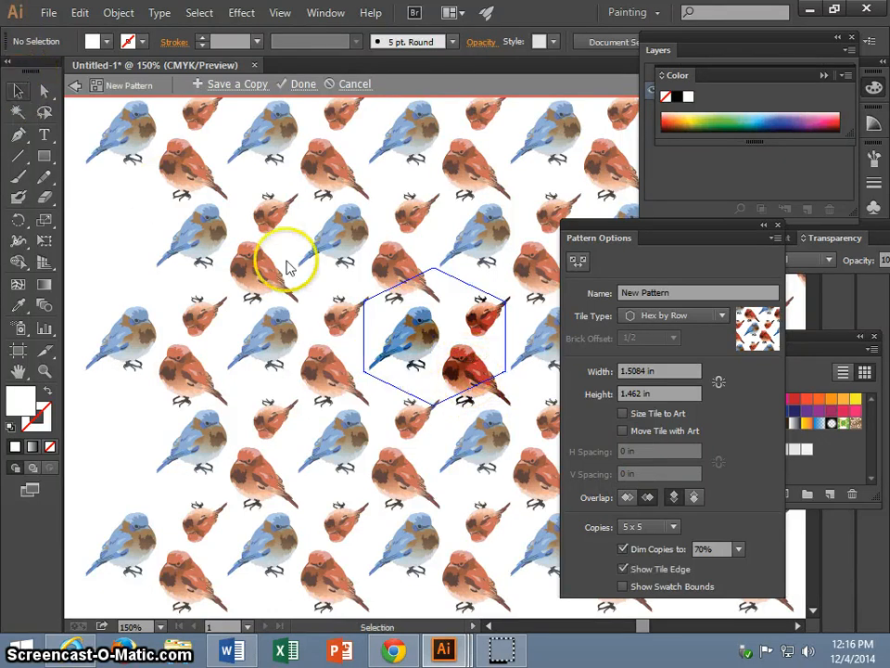
{"action": "left_click", "coordinate": [474, 371]}
{"action": "left_click_drag", "start_coordinate": [474, 371], "coordinate": [458, 398]}
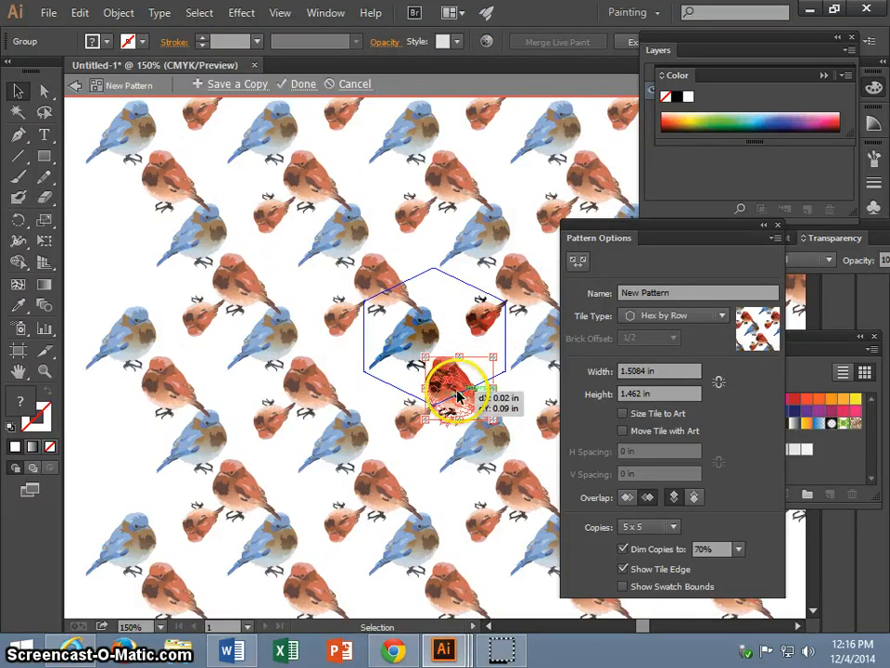
Try the Bottom in Front overlap for the tiles and switch back to Top in Front.
{"action": "left_click", "coordinate": [696, 498]}
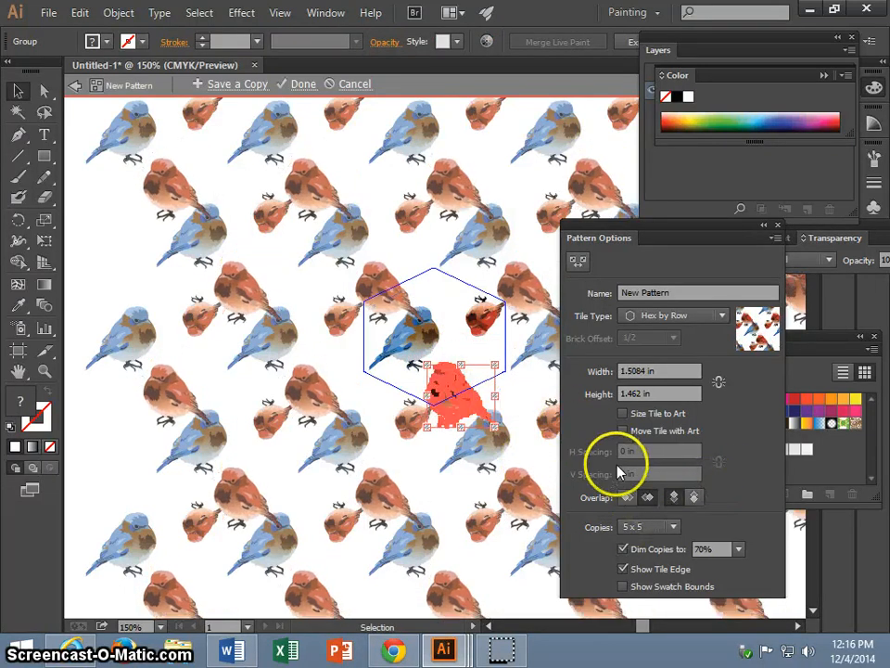
{"action": "left_click", "coordinate": [518, 412]}
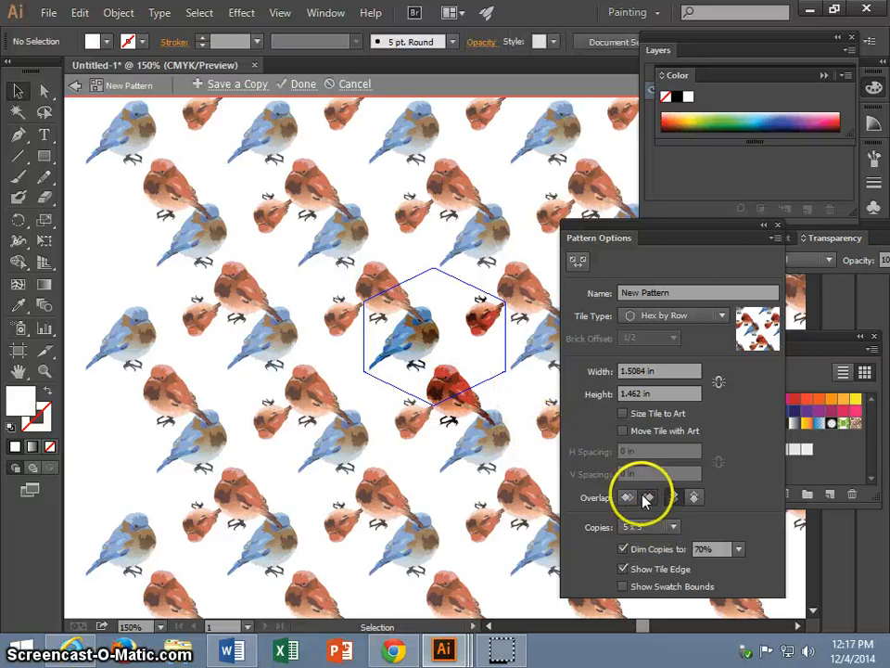
{"action": "left_click", "coordinate": [694, 498]}
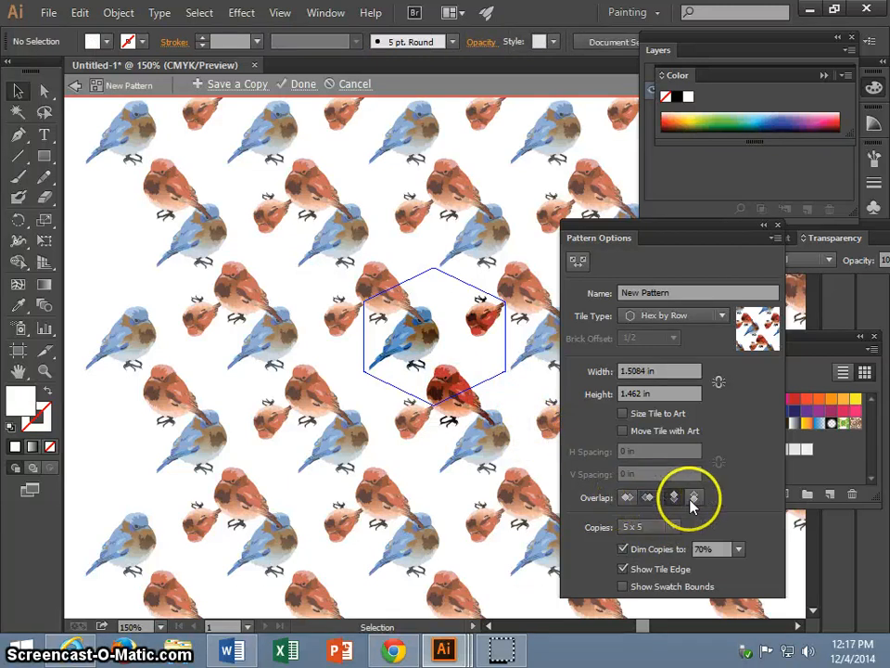
{"action": "left_click", "coordinate": [695, 498]}
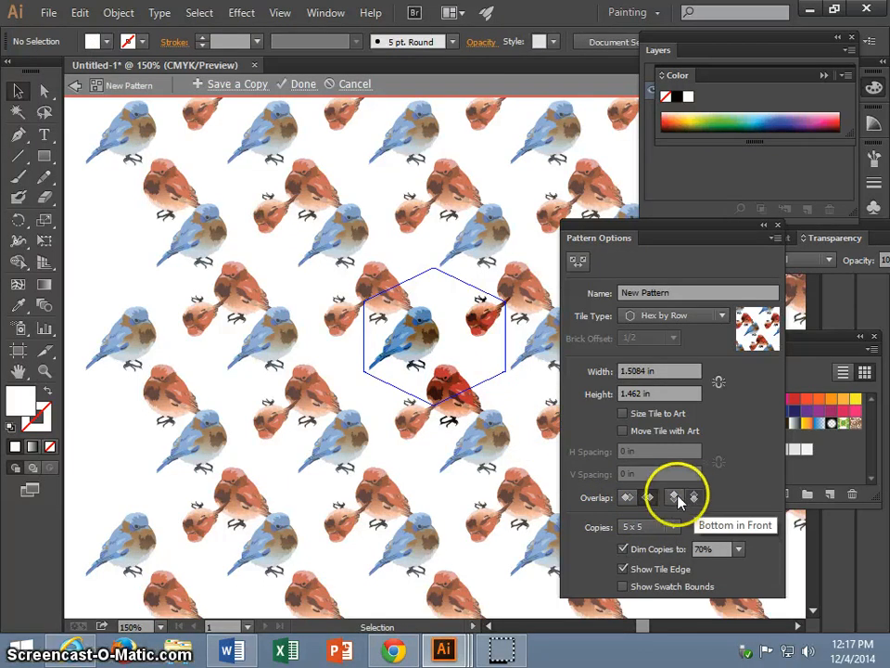
{"action": "left_click", "coordinate": [674, 498]}
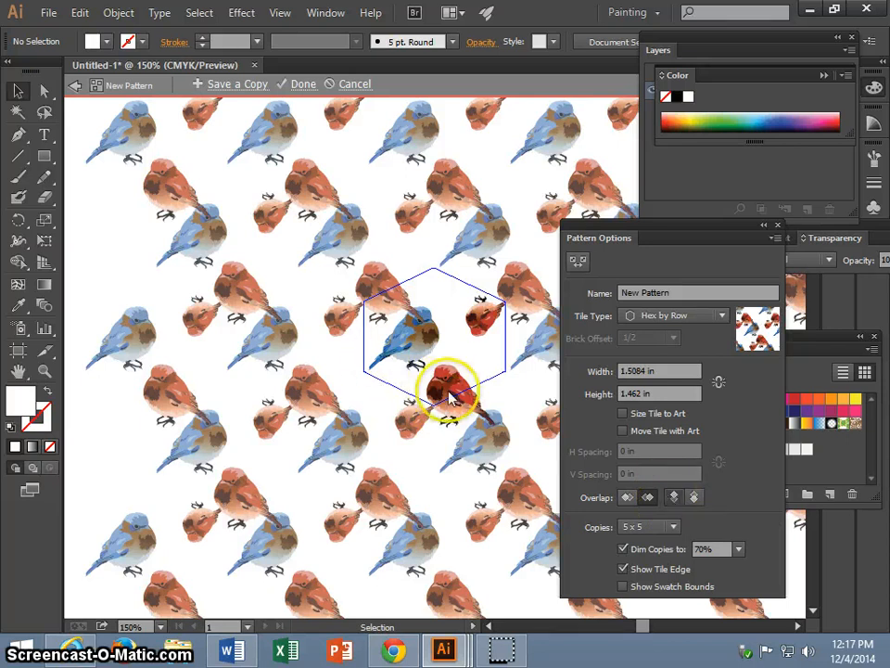
Move the large red bird up and slightly right, to the tile's lower right edge, clear of the neighbouring blue bird.
{"action": "mouse_move", "coordinate": [447, 393]}
{"action": "left_mouse_down"}
{"action": "mouse_move", "coordinate": [469, 369]}
{"action": "mouse_move", "coordinate": [454, 400]}
{"action": "mouse_move", "coordinate": [458, 379]}
{"action": "left_mouse_up"}
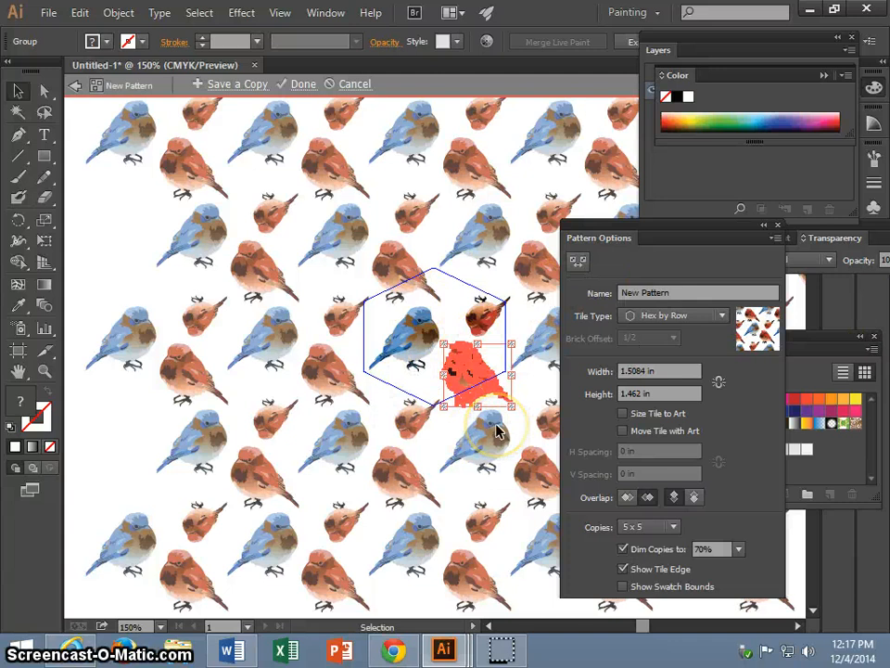
{"action": "left_click", "coordinate": [414, 420]}
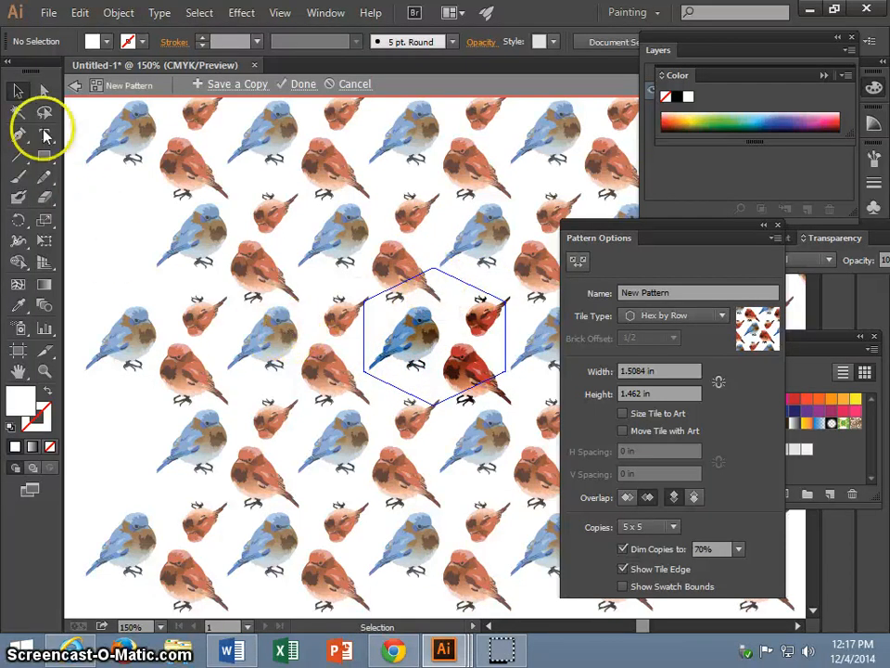
Activate the Star tool and set the stroke colour to black.
{"action": "left_click", "coordinate": [47, 160]}
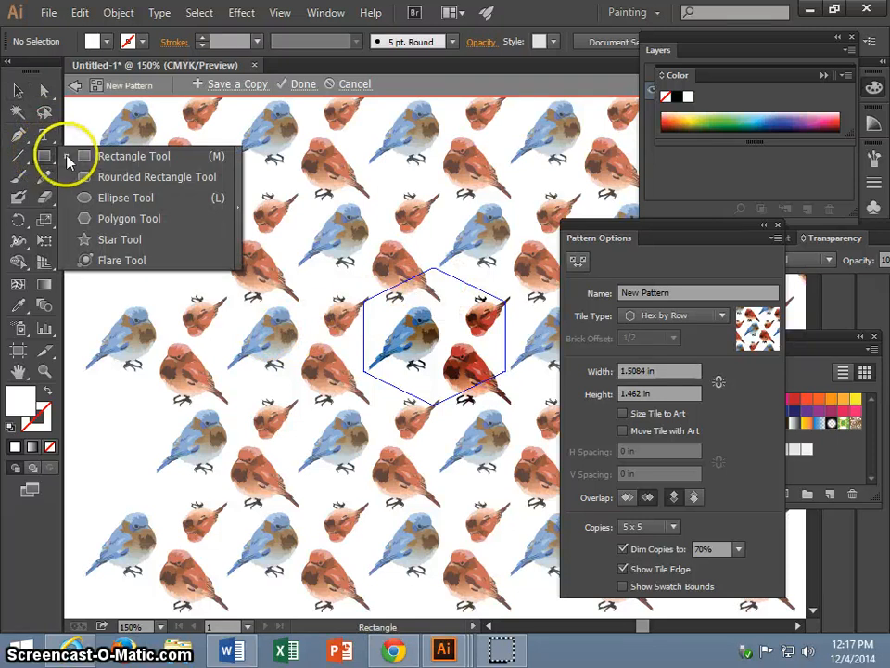
{"action": "left_click", "coordinate": [104, 239]}
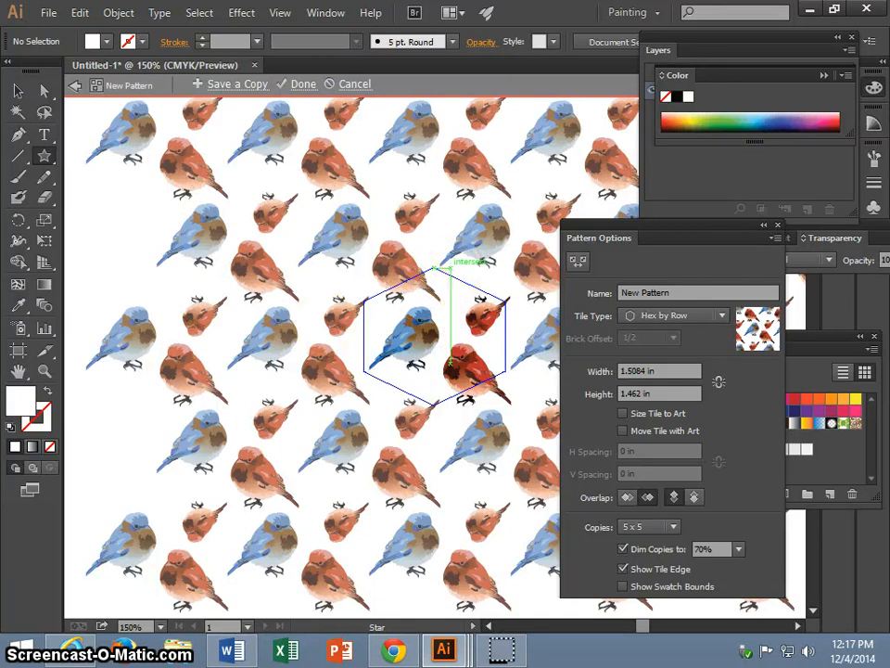
{"action": "left_click", "coordinate": [43, 422]}
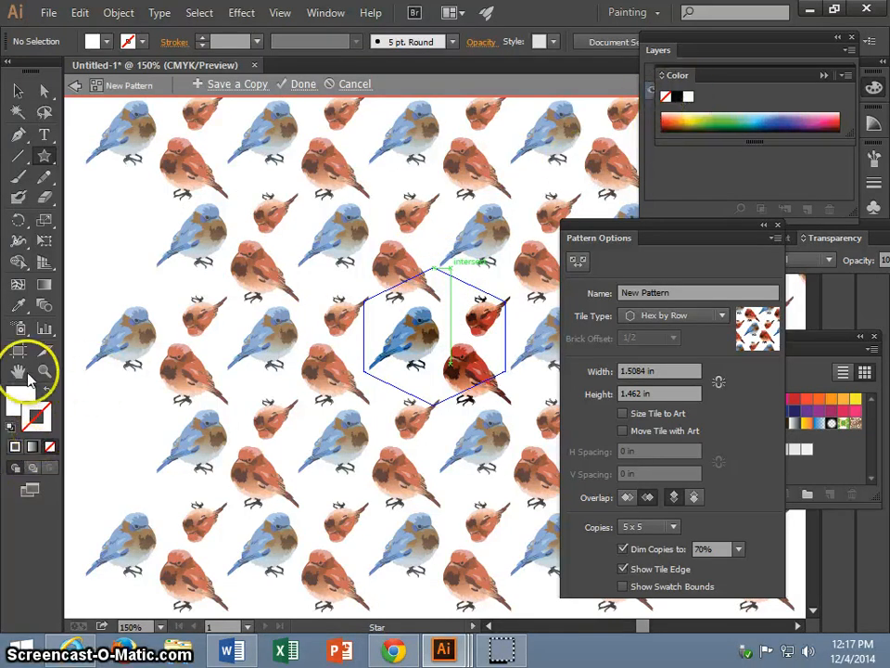
{"action": "left_click", "coordinate": [677, 96]}
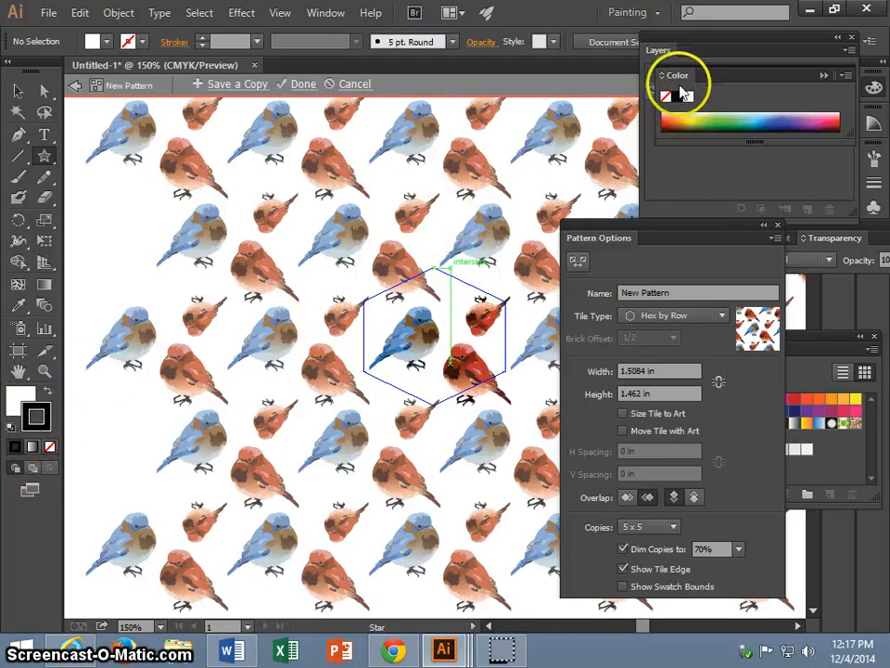
Set the fill colour to pale yellow F4F0AB.
{"action": "left_click", "coordinate": [20, 398]}
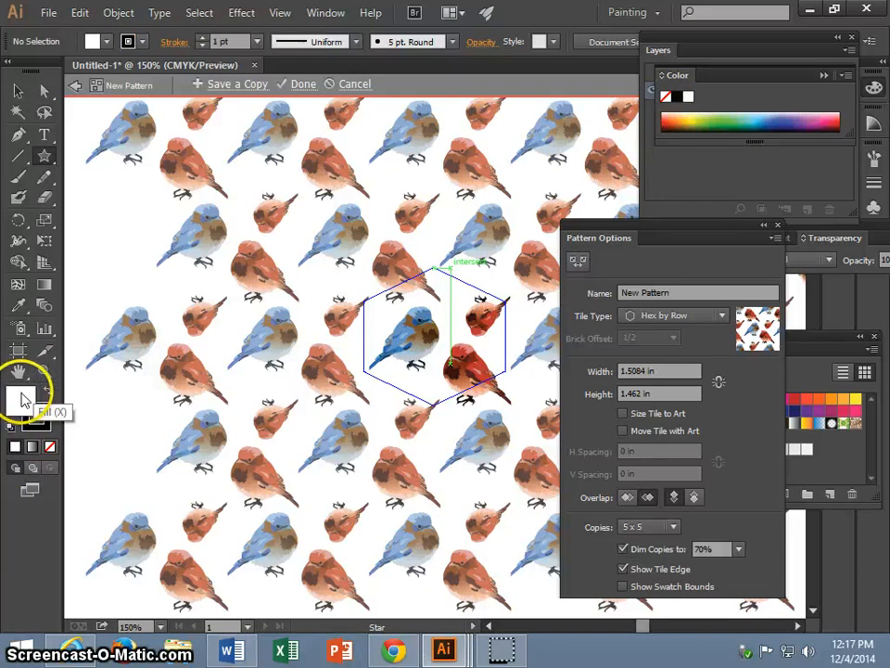
{"action": "double_click", "coordinate": [21, 398]}
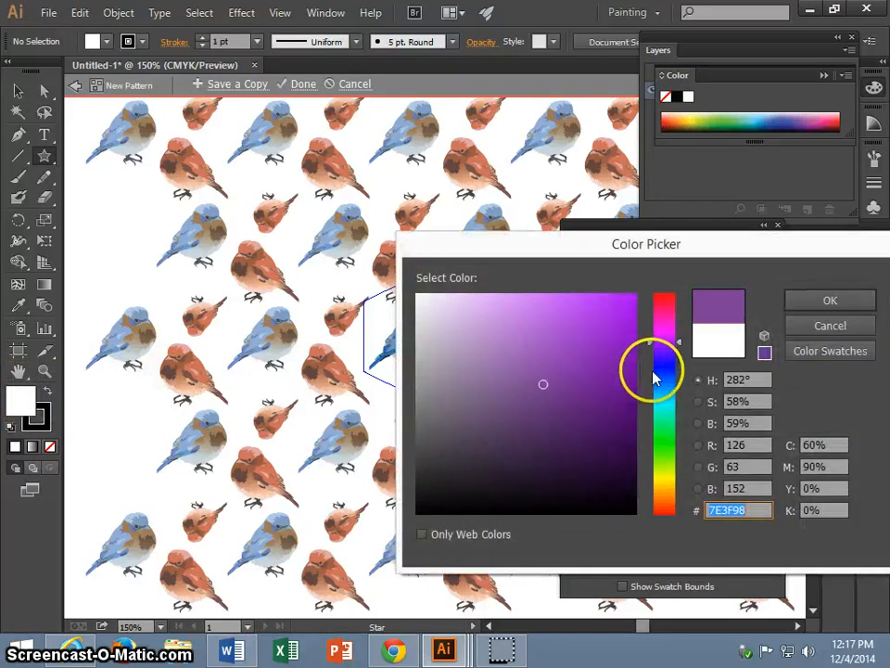
{"action": "left_click", "coordinate": [665, 481]}
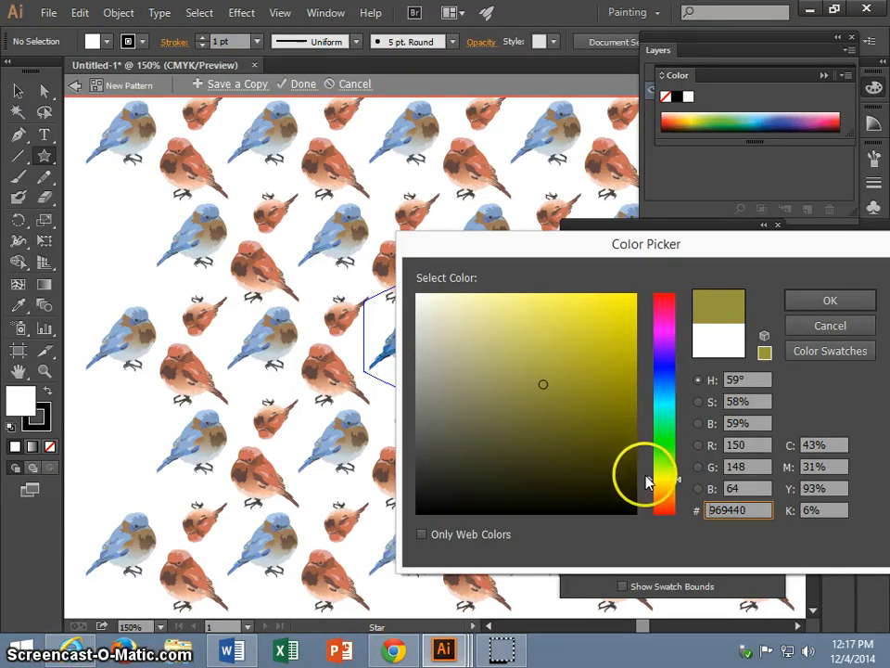
{"action": "left_click_drag", "start_coordinate": [648, 476], "coordinate": [650, 475]}
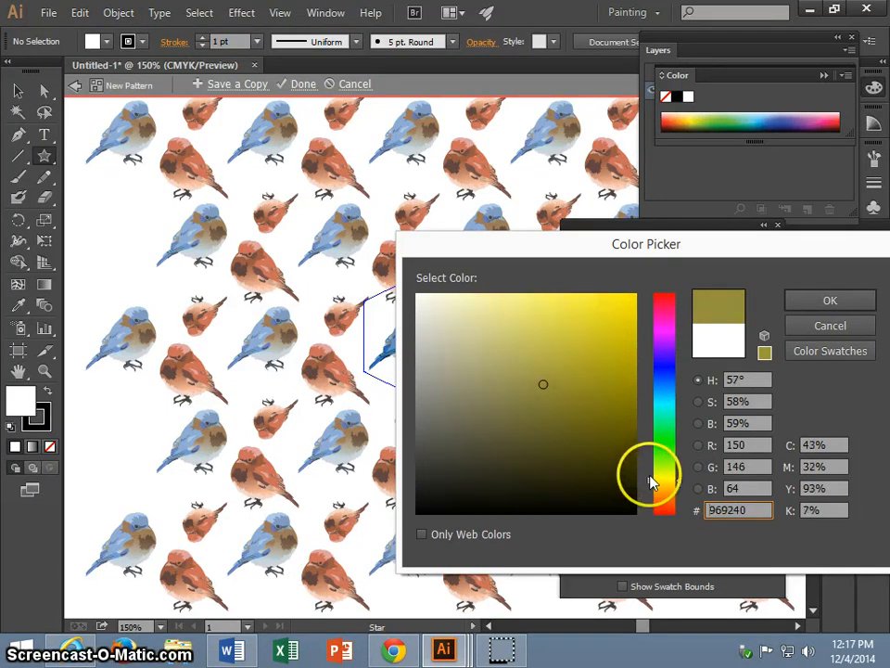
{"action": "left_click", "coordinate": [497, 301]}
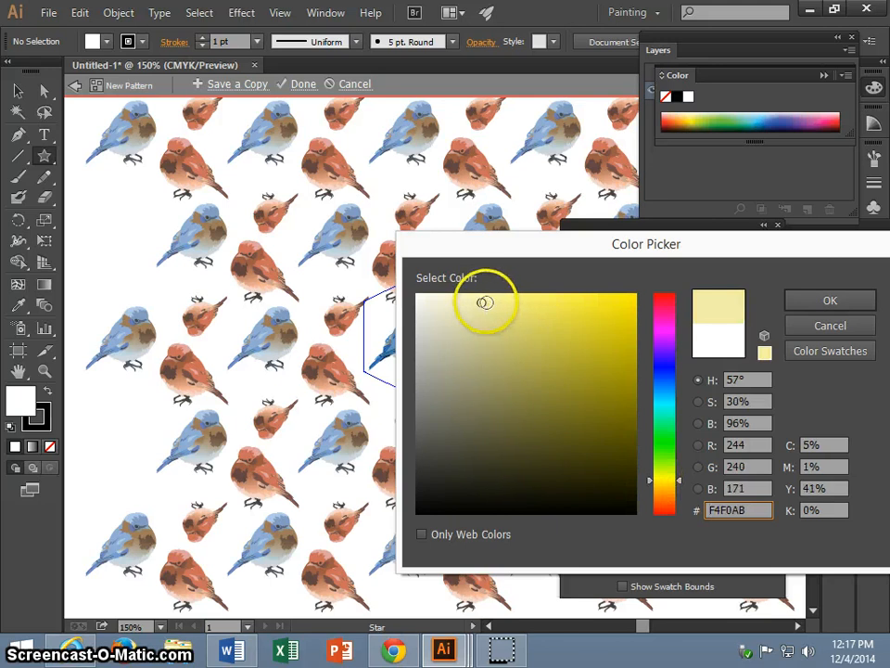
{"action": "left_click", "coordinate": [811, 298]}
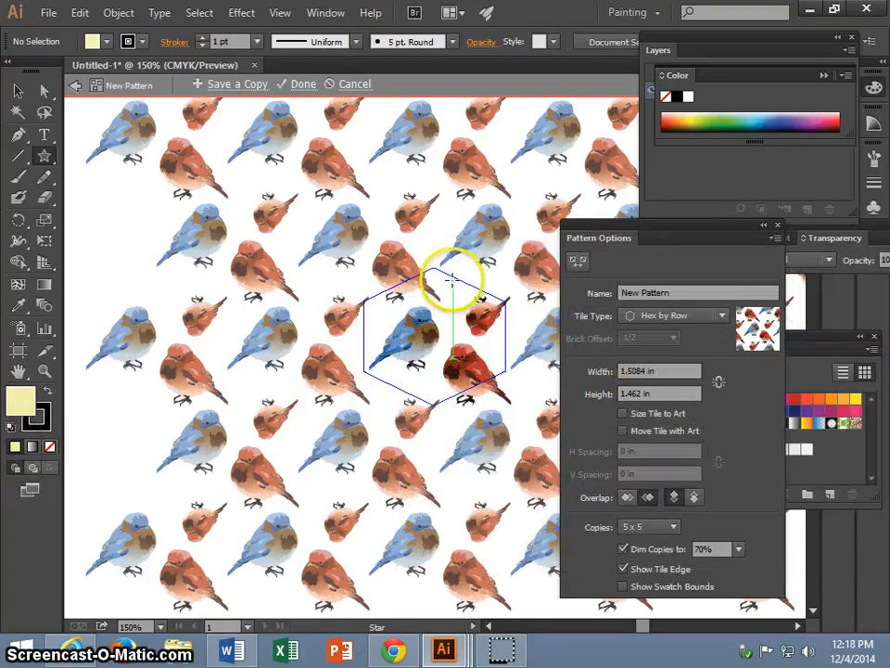
Draw a tilted five-pointed star across the tile's upper edge and remove its stroke.
{"action": "left_click_drag", "start_coordinate": [445, 272], "coordinate": [451, 297]}
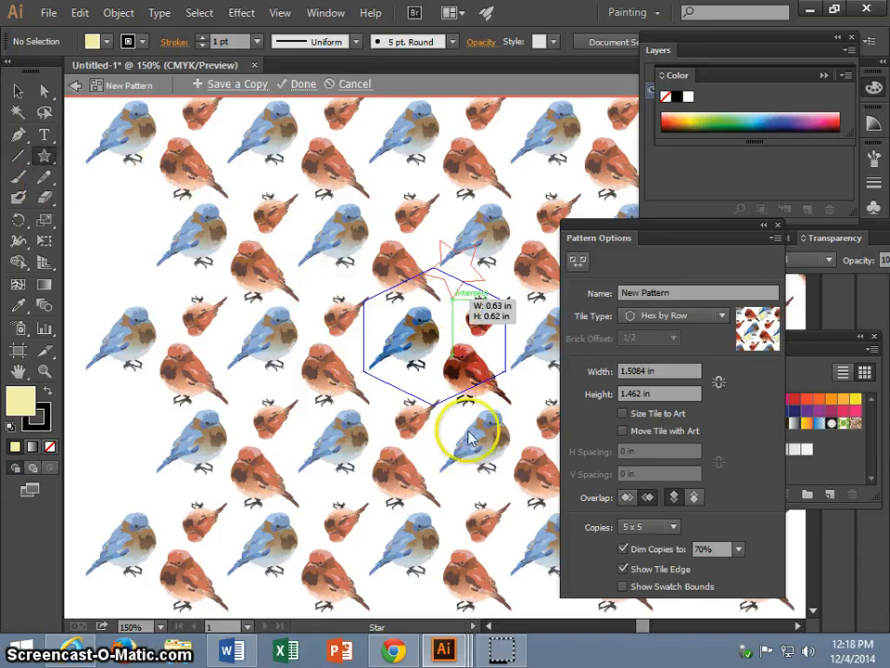
{"action": "left_click", "coordinate": [40, 419]}
{"action": "left_click", "coordinate": [50, 447]}
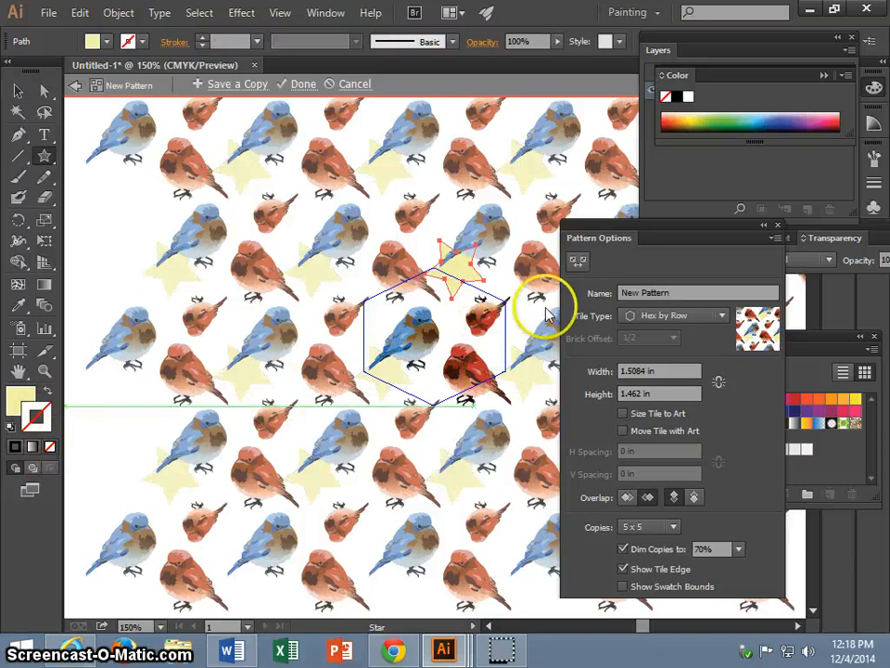
Move the star slightly down and left along the tile's upper edge and reduce its opacity to 66%, keeping Normal blending.
{"action": "left_click", "coordinate": [16, 92]}
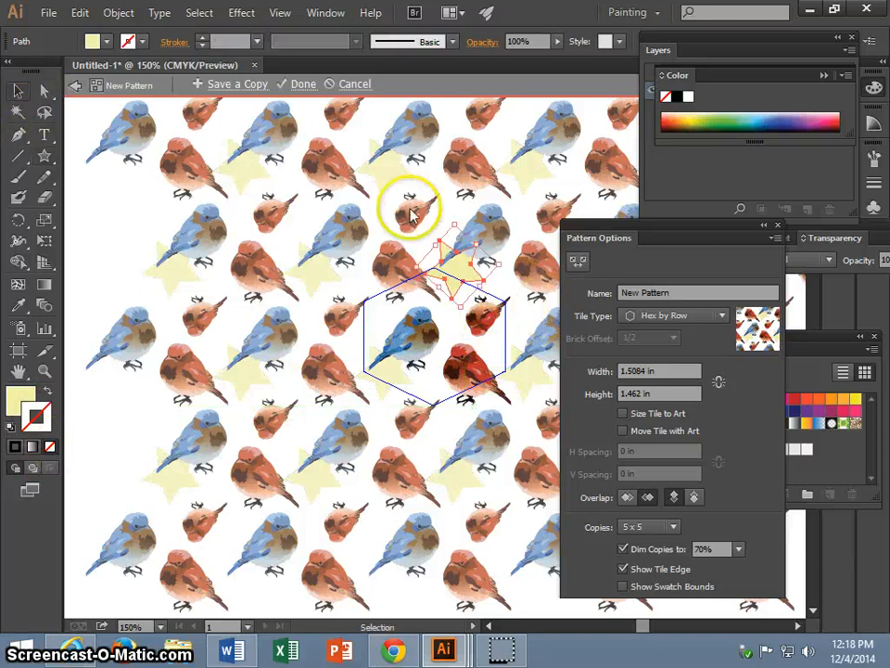
{"action": "left_click_drag", "start_coordinate": [457, 268], "coordinate": [455, 306]}
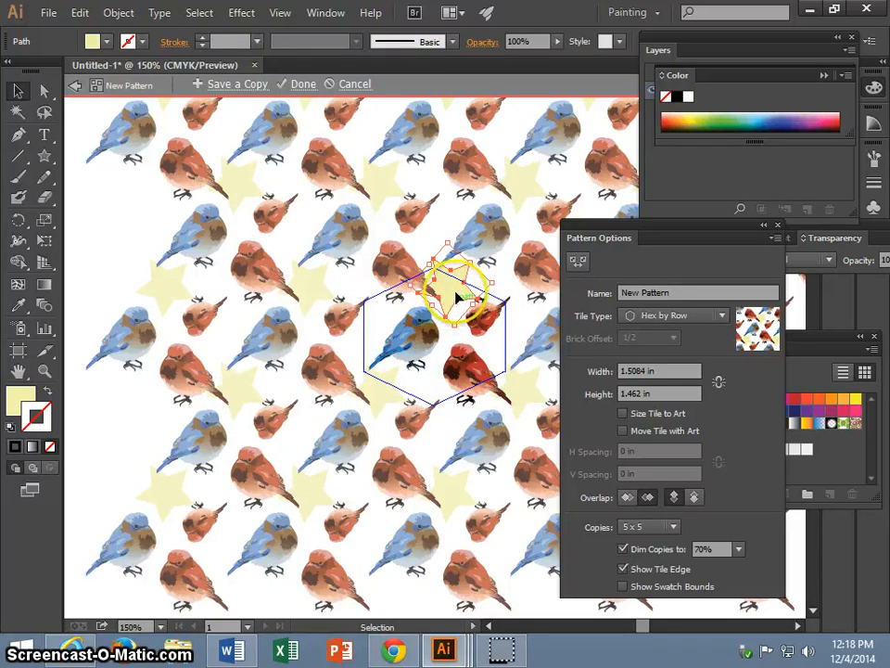
{"action": "left_click", "coordinate": [477, 43]}
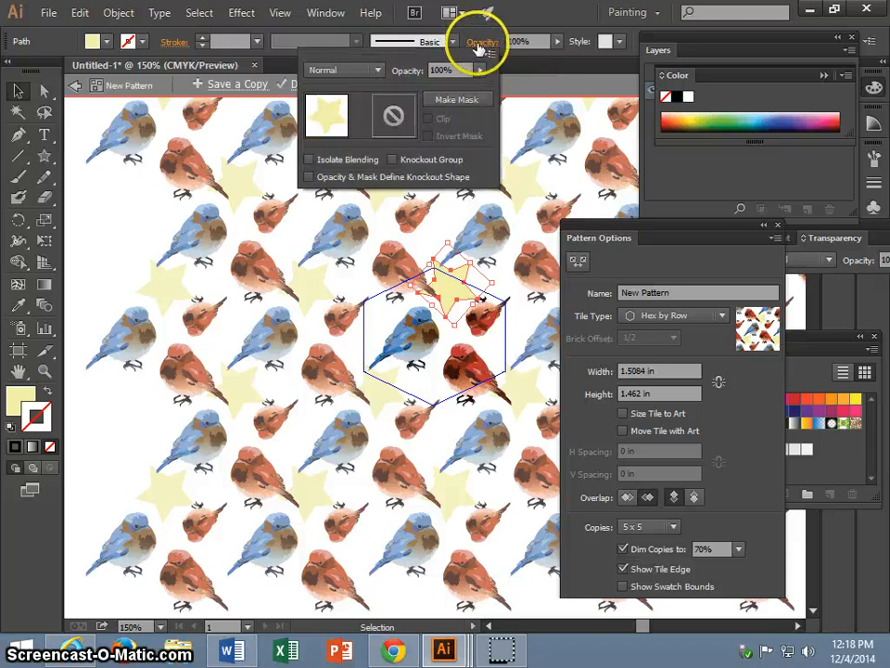
{"action": "left_click_drag", "start_coordinate": [480, 71], "coordinate": [447, 89]}
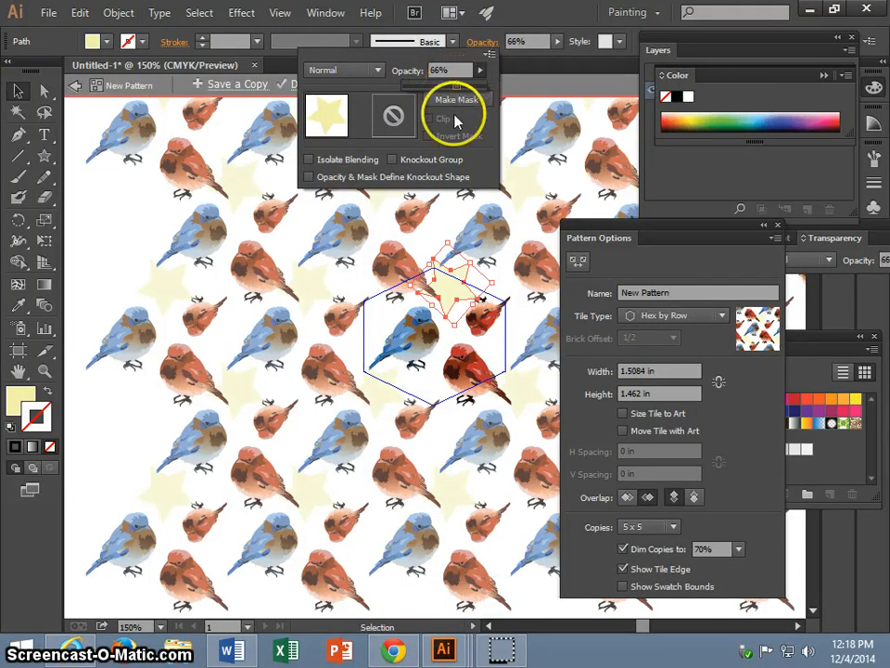
{"action": "left_click", "coordinate": [376, 72]}
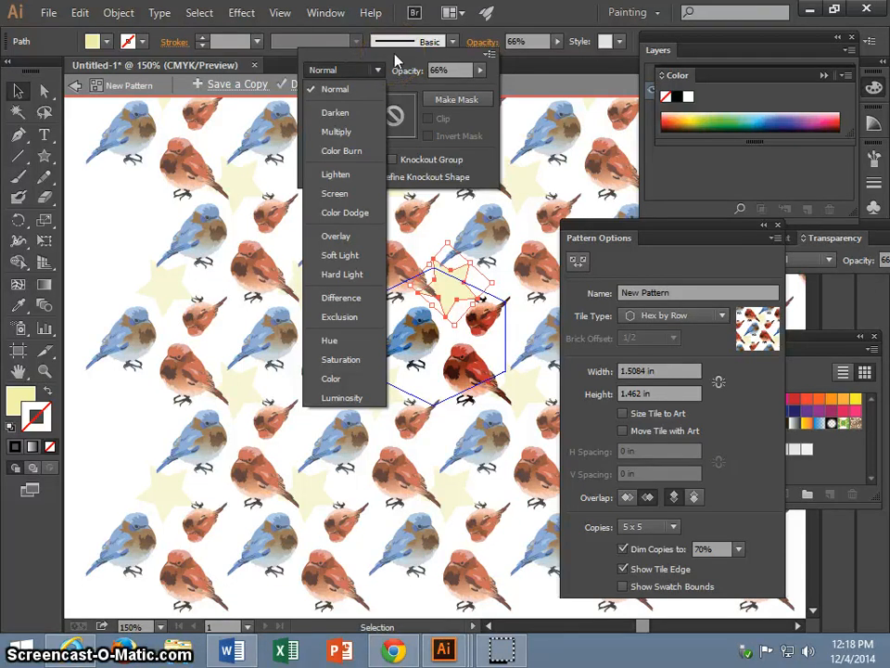
{"action": "left_click", "coordinate": [396, 60]}
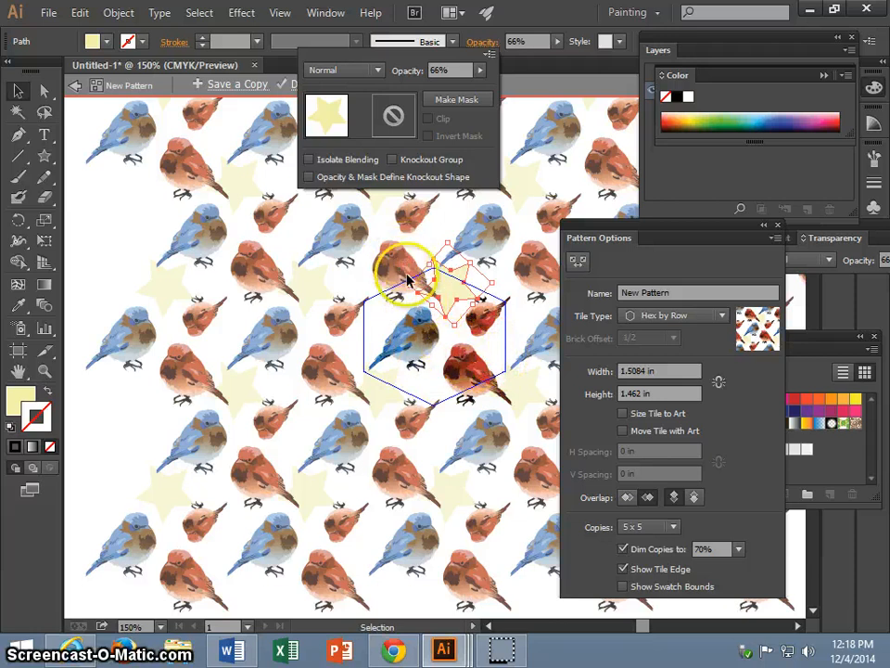
Move the large red bird right so its tail overlaps a star copy, and try the Overlay blending mode on it.
{"action": "left_click", "coordinate": [465, 376]}
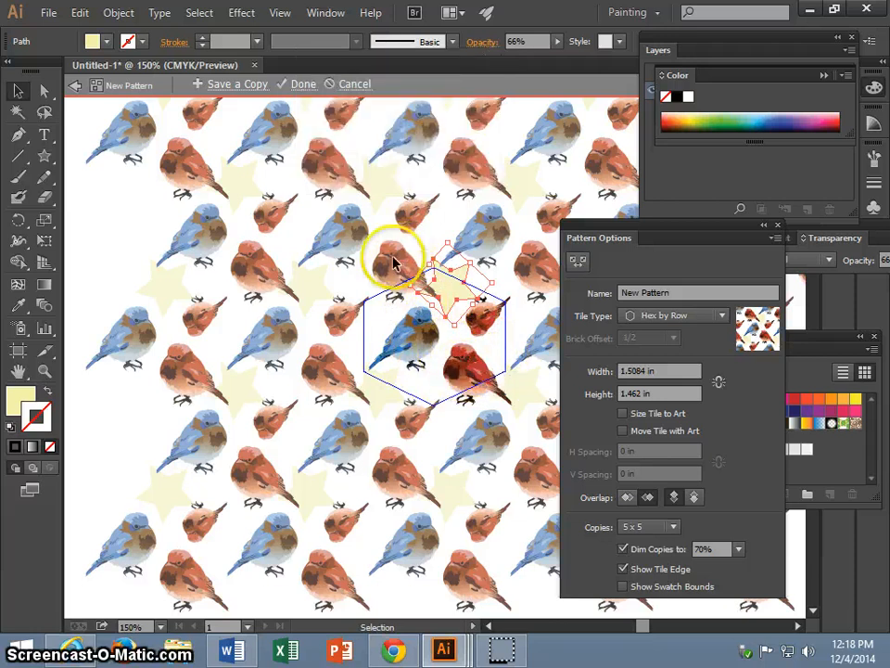
{"action": "mouse_move", "coordinate": [465, 375]}
{"action": "left_mouse_down"}
{"action": "mouse_move", "coordinate": [463, 362]}
{"action": "mouse_move", "coordinate": [483, 373]}
{"action": "left_mouse_up"}
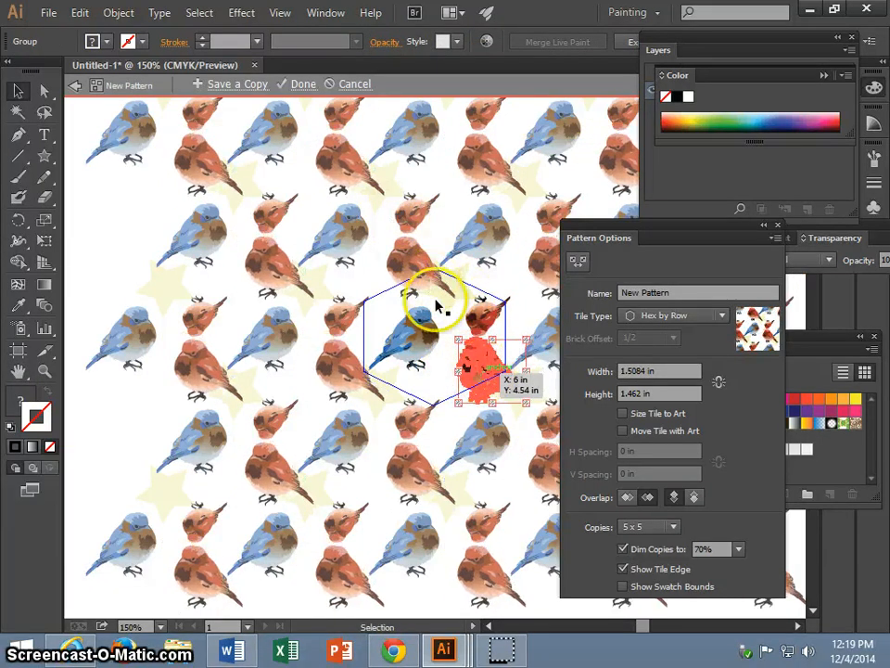
{"action": "left_click", "coordinate": [385, 41]}
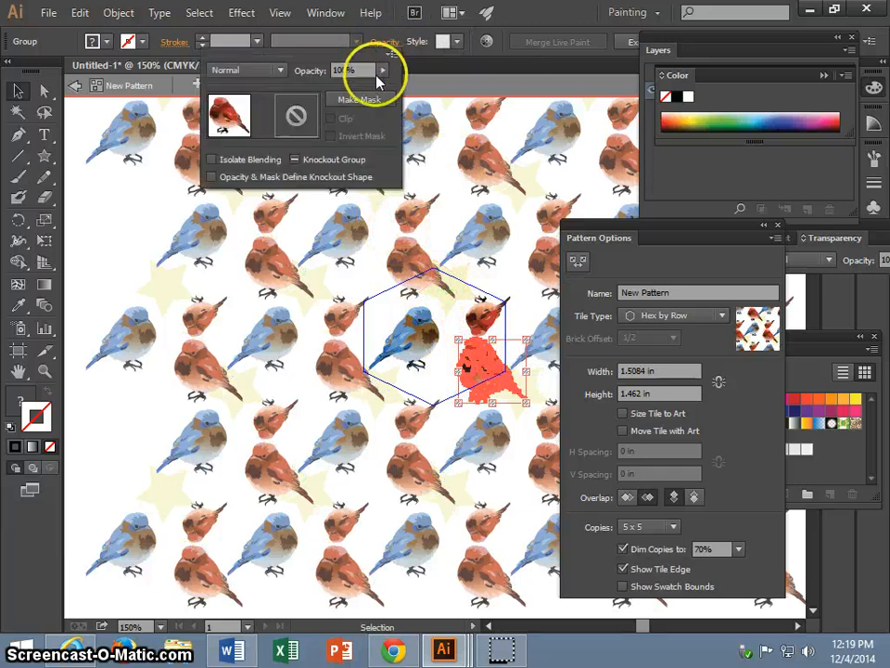
{"action": "left_click", "coordinate": [280, 72]}
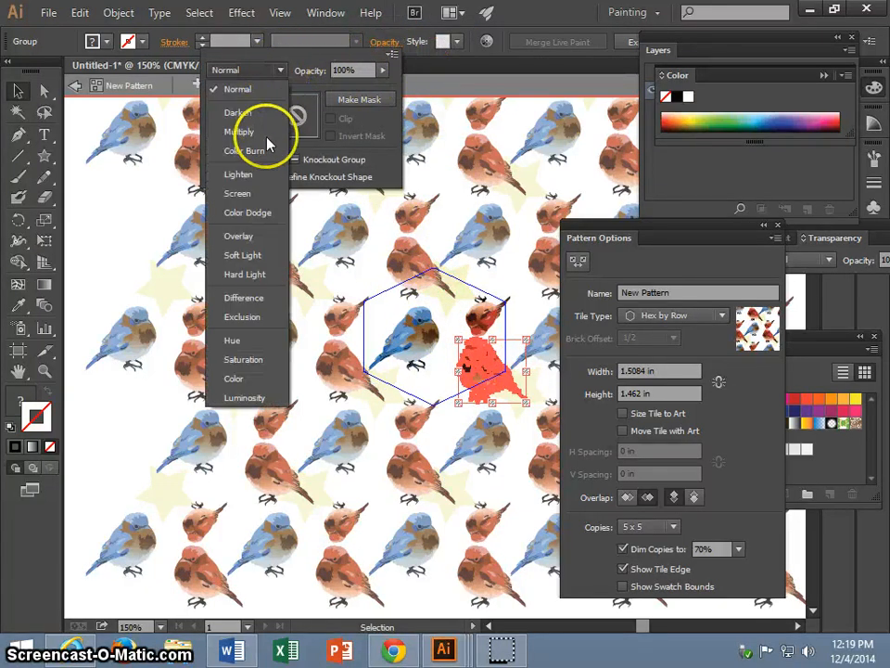
{"action": "left_click", "coordinate": [250, 243]}
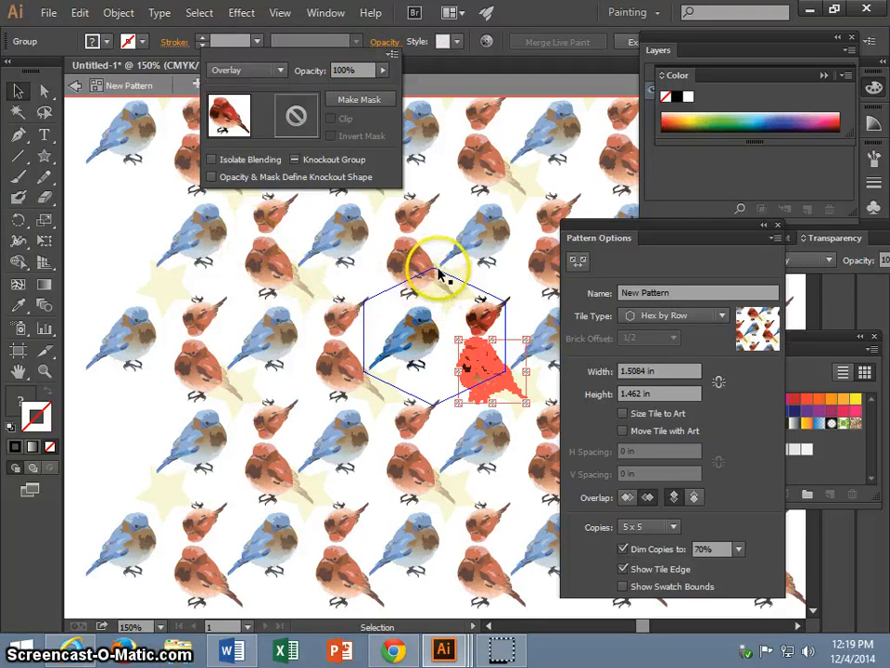
Try the Screen and Exclusion blending modes on the large red bird and set it back to Normal.
{"action": "left_click", "coordinate": [278, 70]}
{"action": "left_click", "coordinate": [239, 194]}
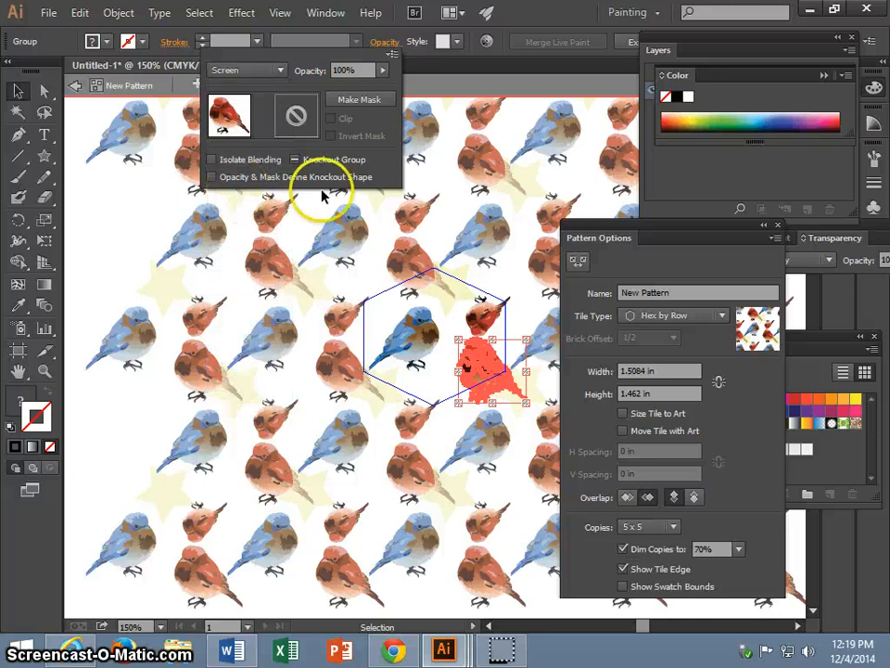
{"action": "left_click", "coordinate": [280, 73]}
{"action": "left_click", "coordinate": [248, 321]}
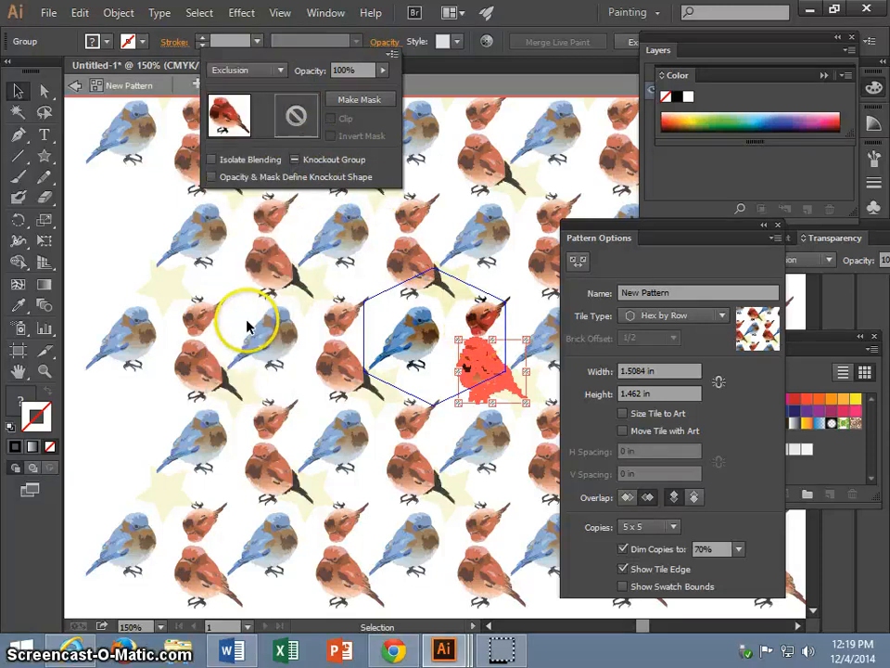
{"action": "left_click", "coordinate": [280, 72]}
{"action": "left_click", "coordinate": [257, 90]}
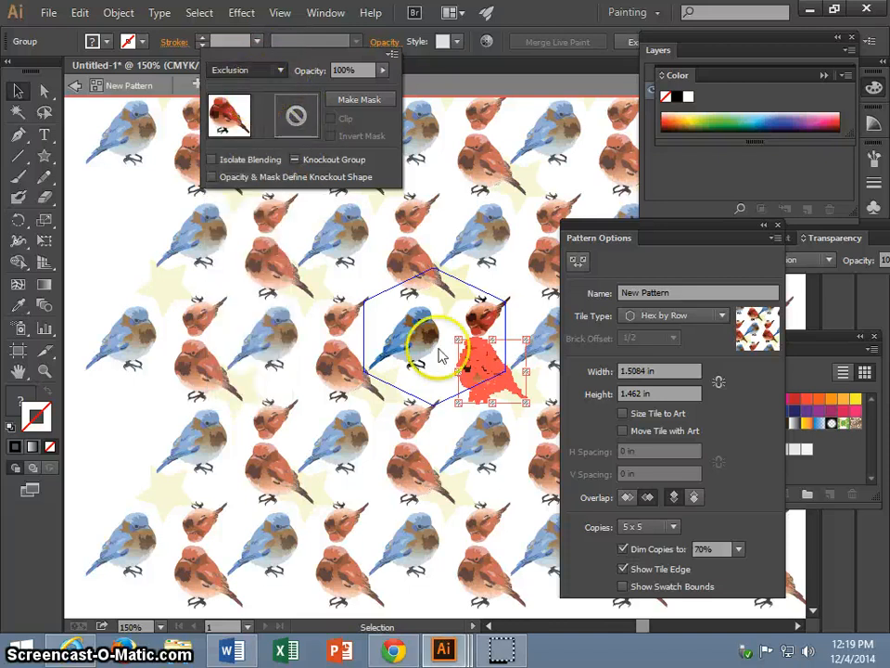
{"action": "left_click", "coordinate": [476, 361]}
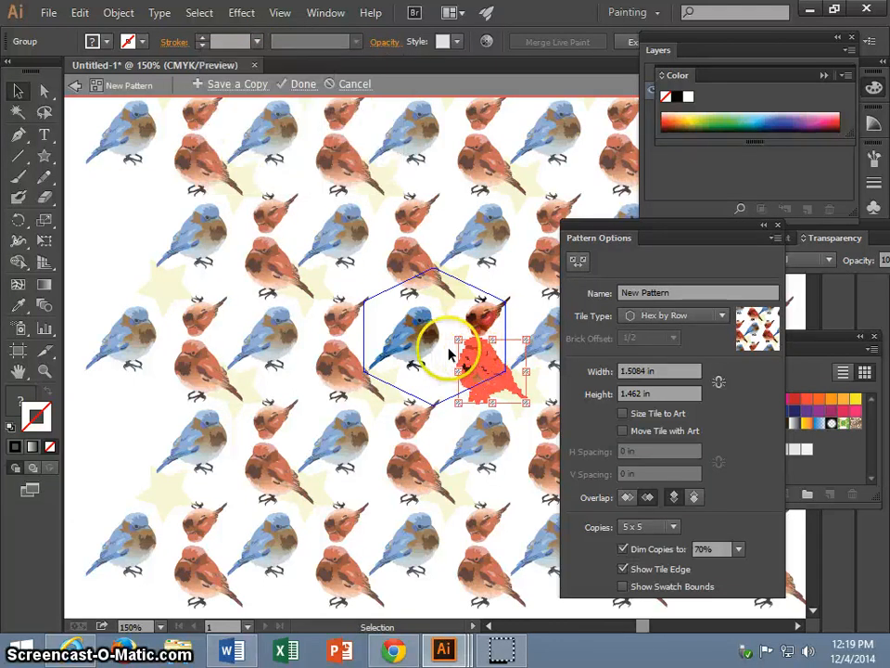
Move the large red bird onto the blue bird inside the tile and reduce its opacity to 75%.
{"action": "left_click_drag", "start_coordinate": [449, 355], "coordinate": [388, 320]}
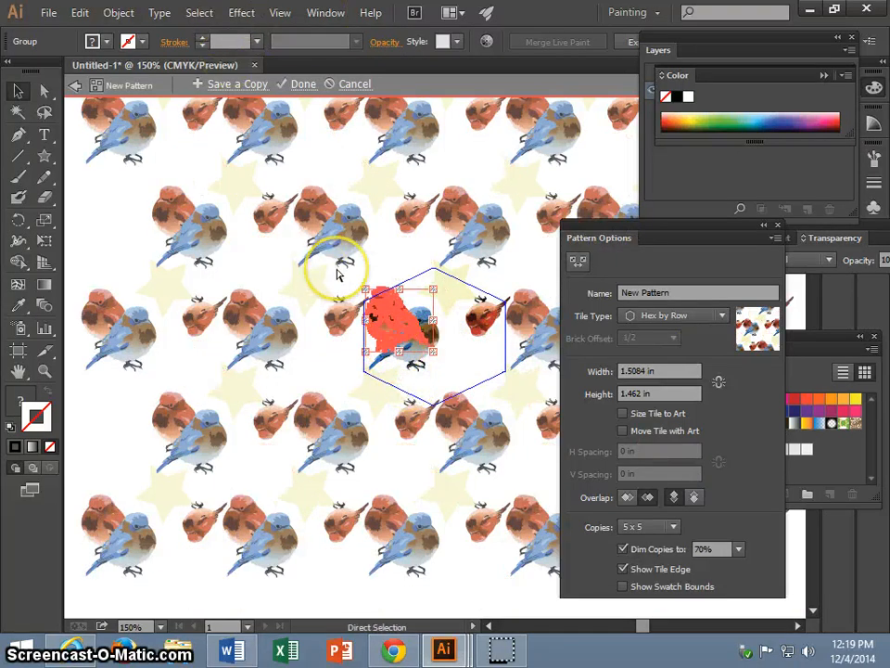
{"action": "key", "text": "ctrl+plus"}
{"action": "key", "text": "ctrl+plus"}
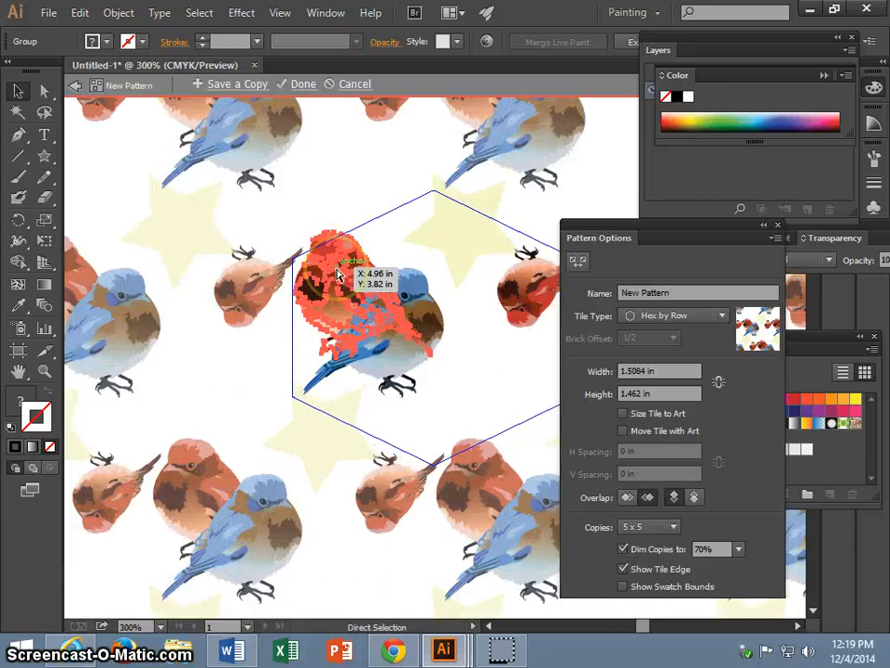
{"action": "left_click", "coordinate": [381, 42]}
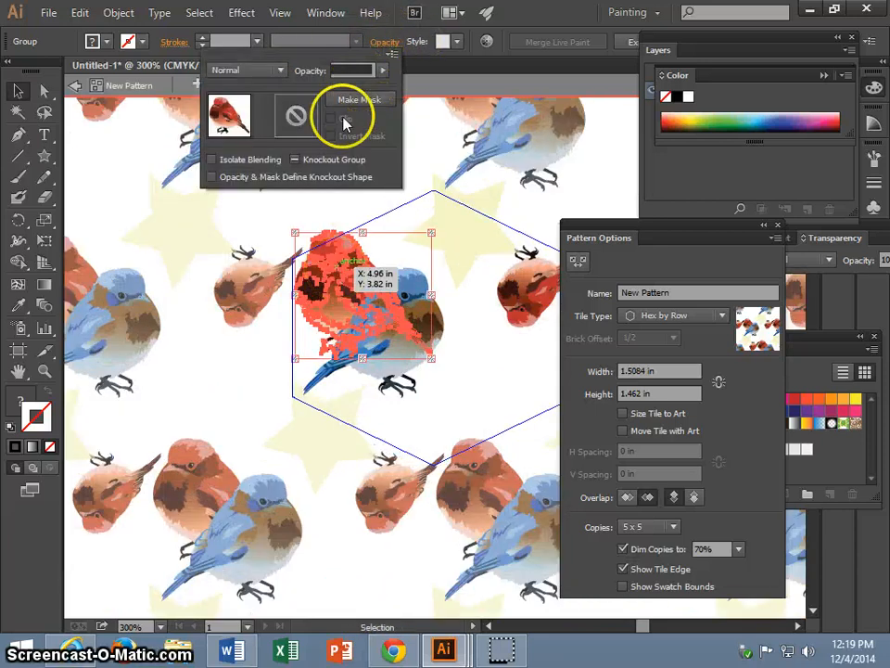
{"action": "left_click", "coordinate": [383, 72]}
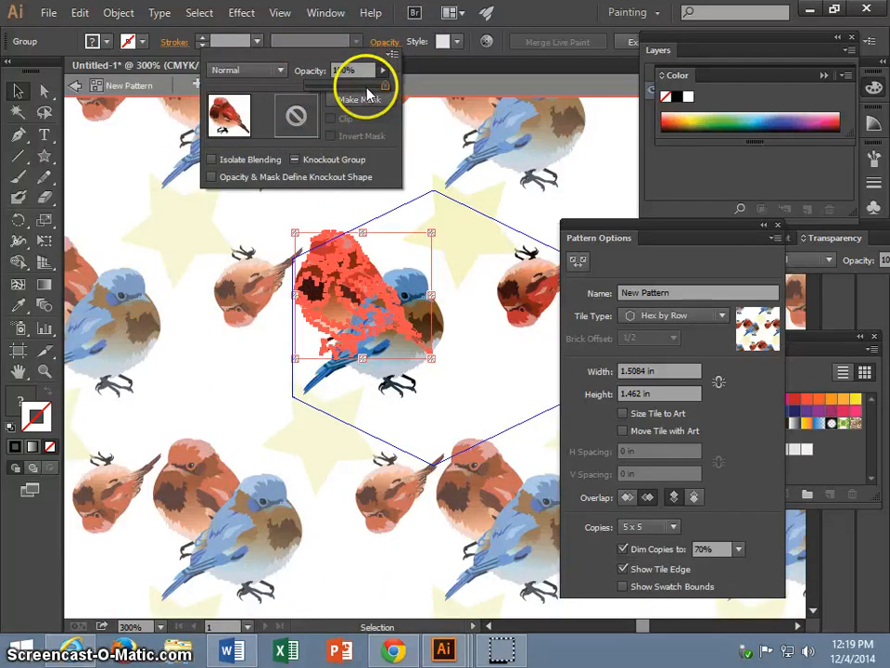
{"action": "left_click", "coordinate": [366, 87]}
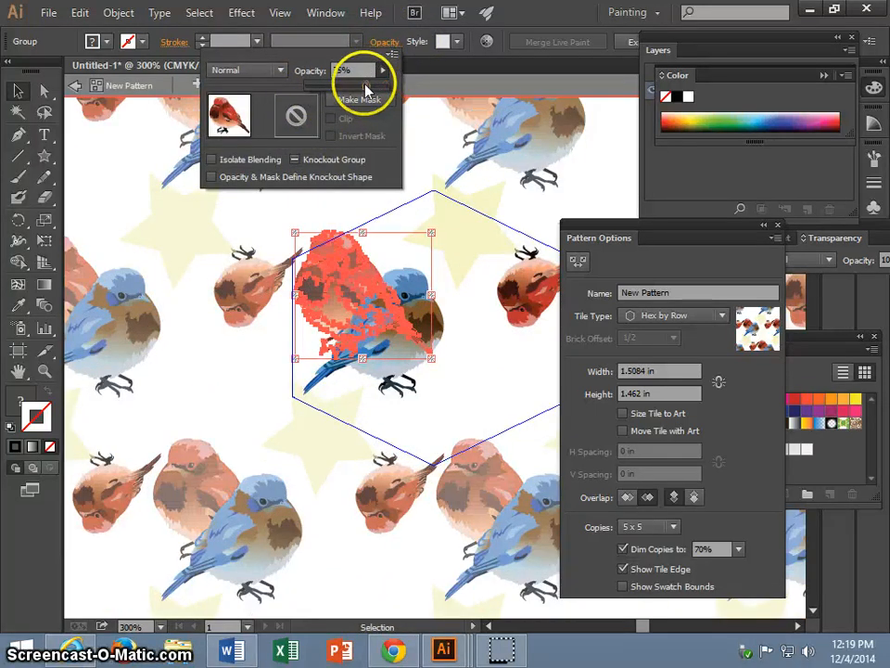
{"action": "left_click", "coordinate": [281, 74]}
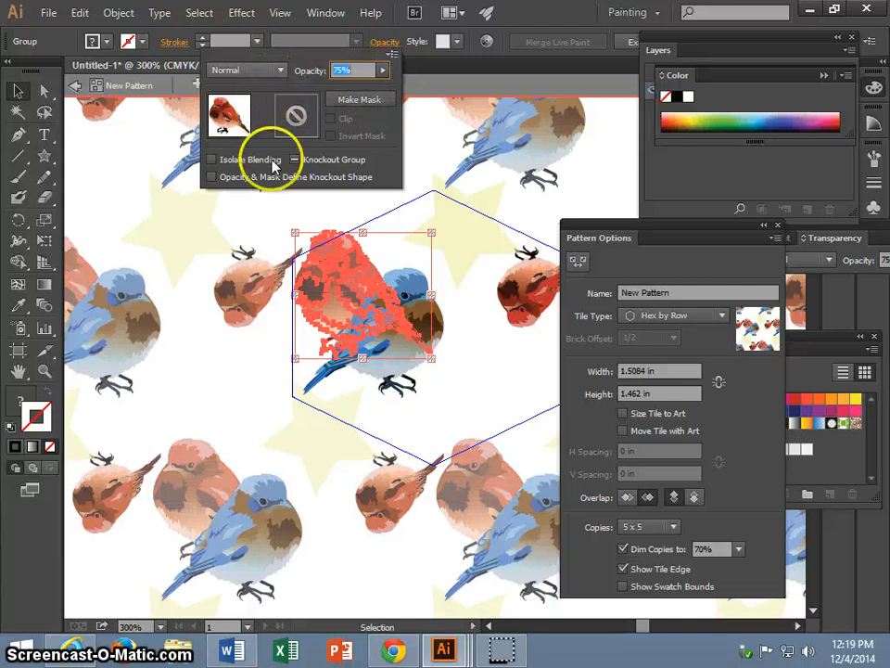
Try the Overlay blending mode on the large red bird overlapping the blue bird.
{"action": "left_click", "coordinate": [278, 72]}
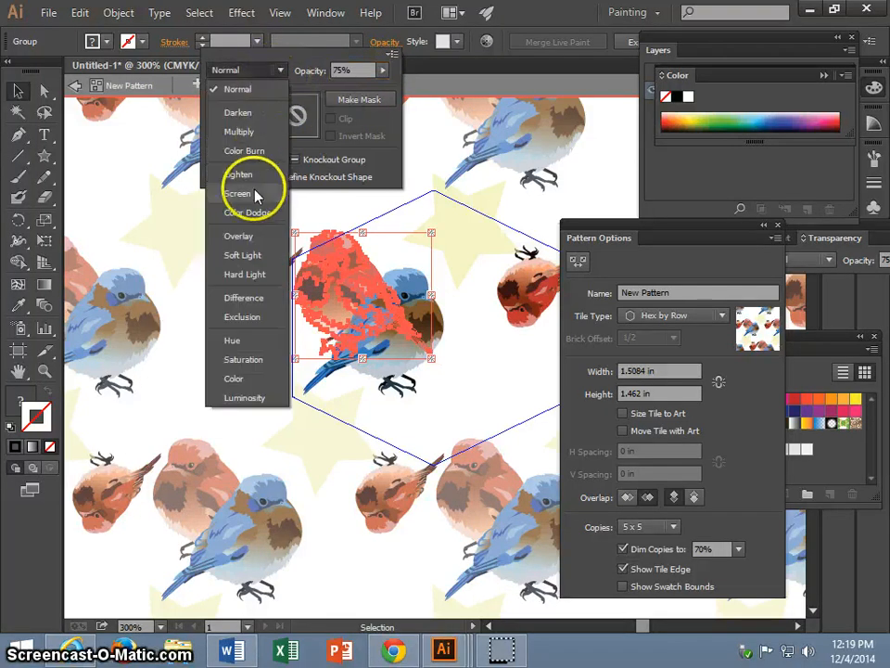
{"action": "left_click", "coordinate": [248, 236]}
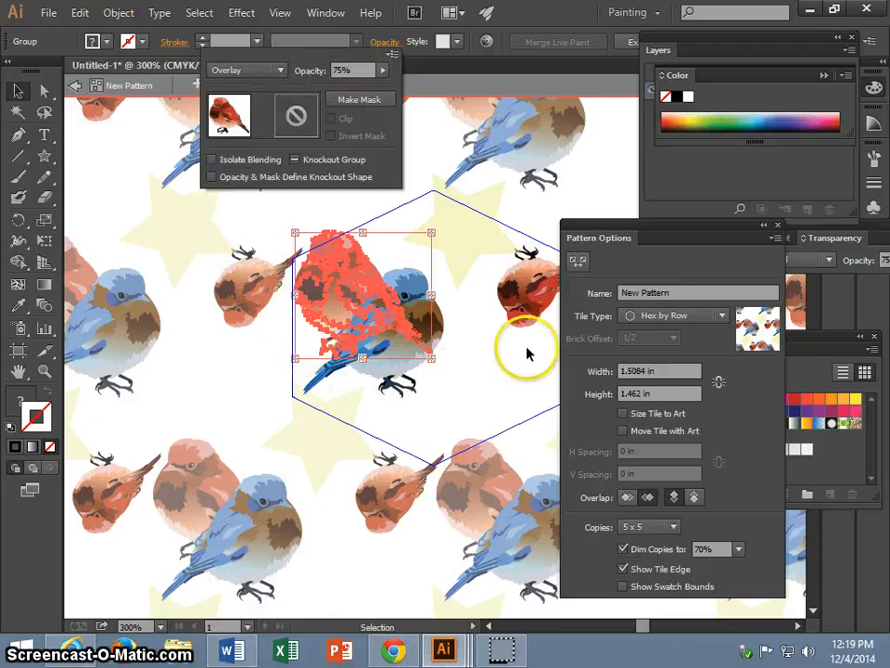
{"action": "left_click", "coordinate": [497, 339]}
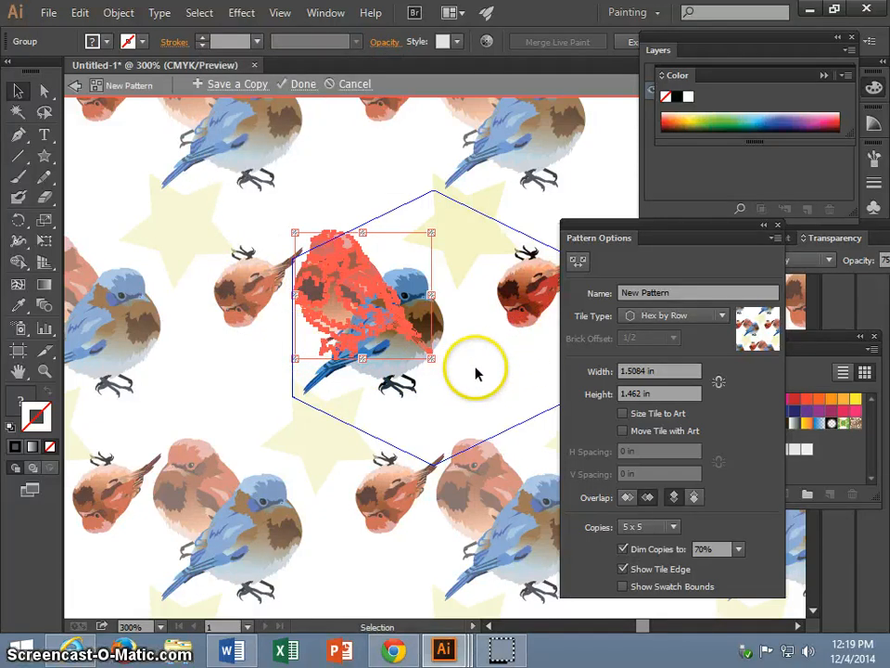
{"action": "left_click", "coordinate": [458, 336]}
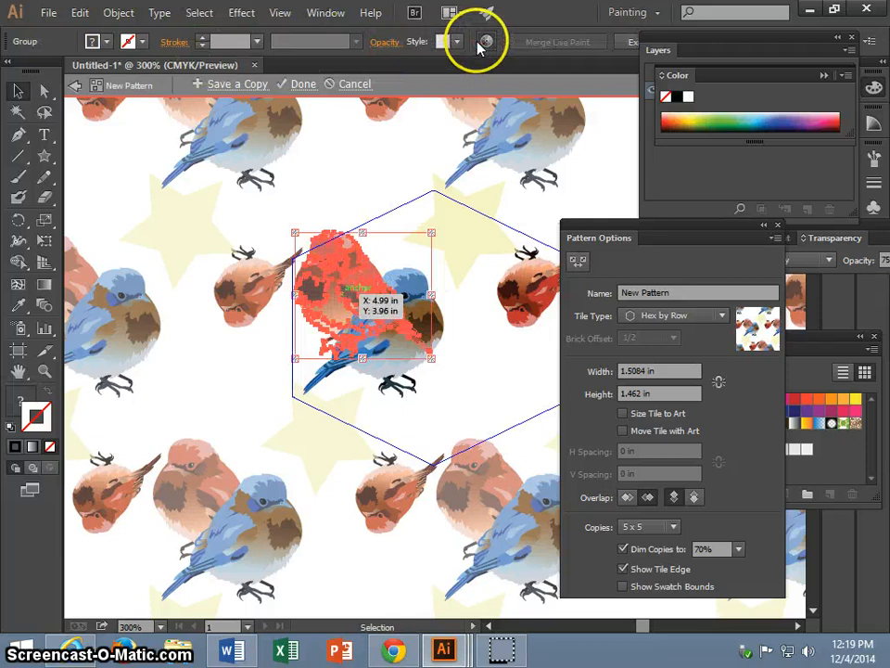
{"action": "left_click", "coordinate": [481, 44]}
{"action": "left_click", "coordinate": [703, 532]}
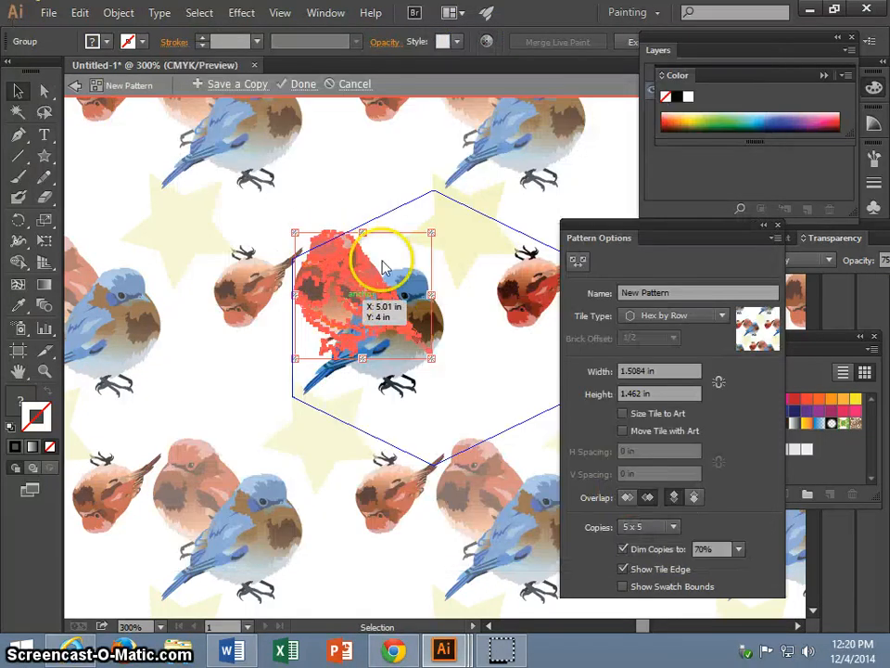
Try the Lighten blending mode on the large red bird.
{"action": "left_click", "coordinate": [385, 42]}
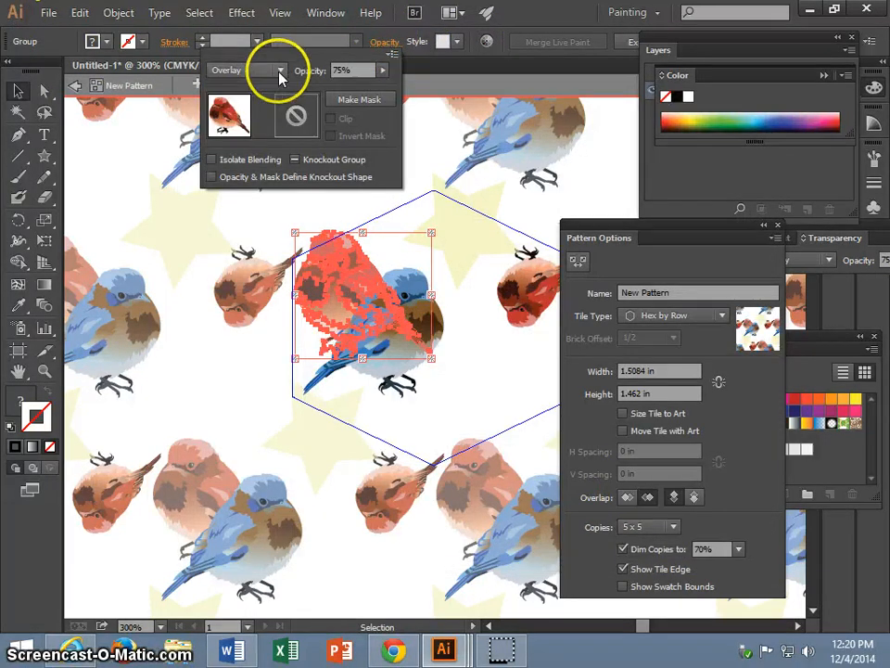
{"action": "left_click", "coordinate": [280, 70]}
{"action": "left_click", "coordinate": [244, 176]}
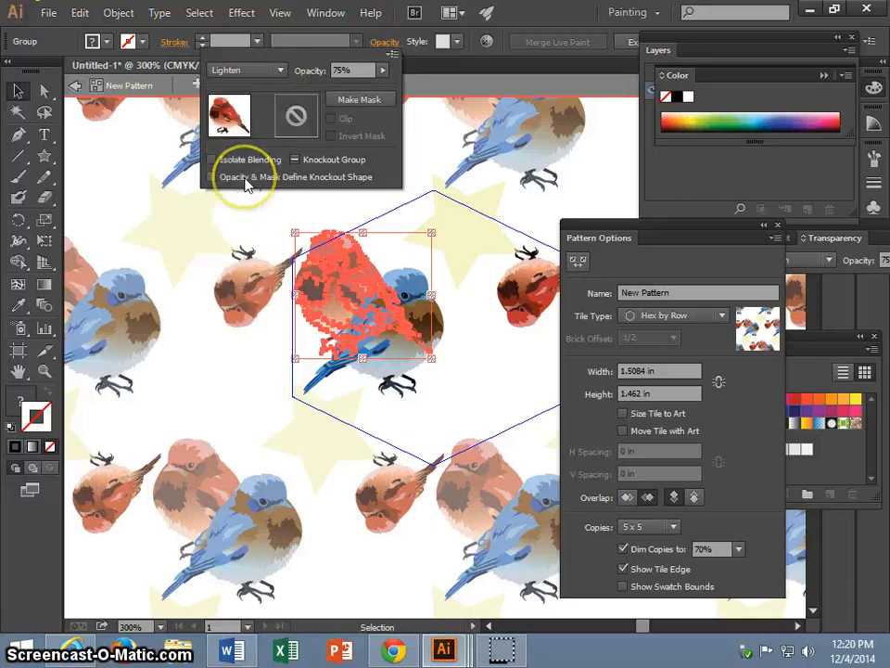
{"action": "left_click", "coordinate": [387, 386]}
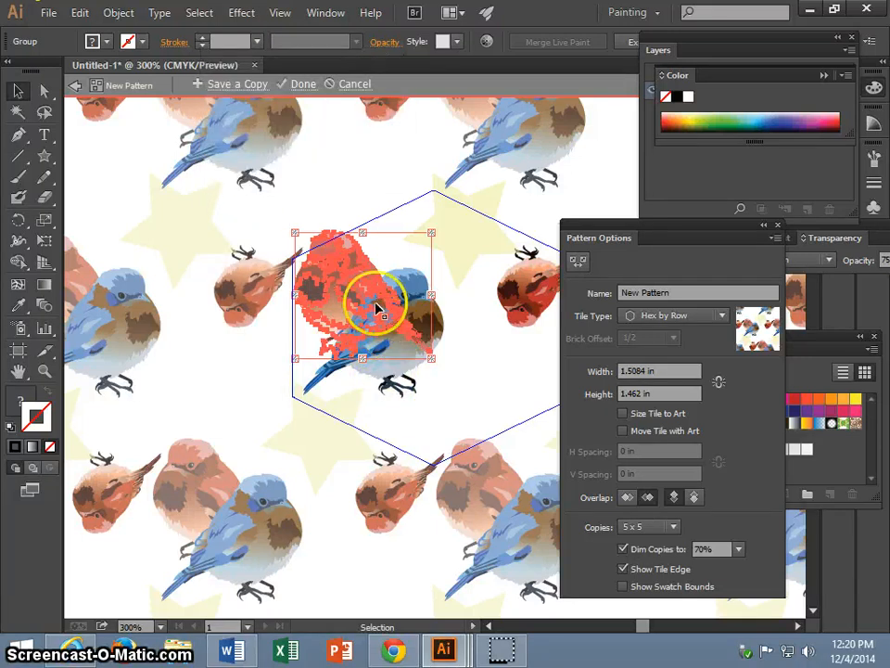
Shift the blue bird slightly right and up, and move the large red bird up so mainly its tail overlaps the blue bird.
{"action": "left_click_drag", "start_coordinate": [375, 307], "coordinate": [377, 268]}
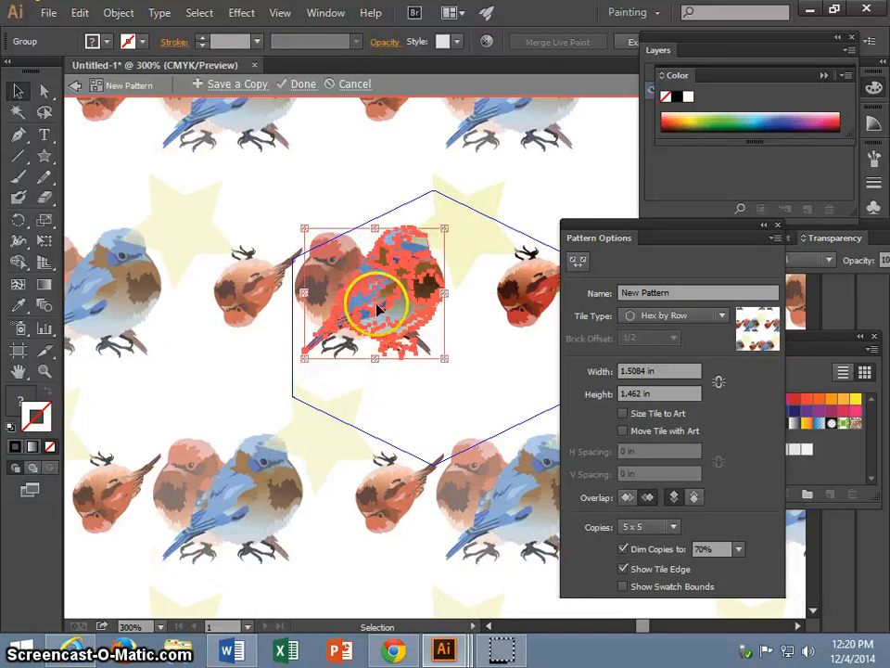
{"action": "left_click_drag", "start_coordinate": [386, 323], "coordinate": [317, 270]}
{"action": "left_click", "coordinate": [321, 299]}
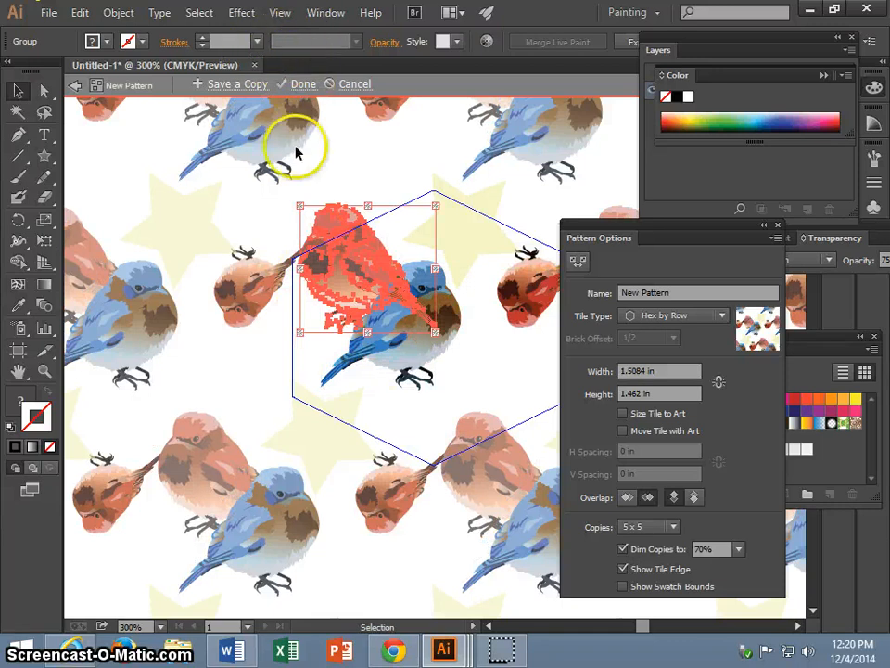
Raise the large red bird's opacity to 100% and change its blending mode to Color Burn.
{"action": "left_click", "coordinate": [384, 42]}
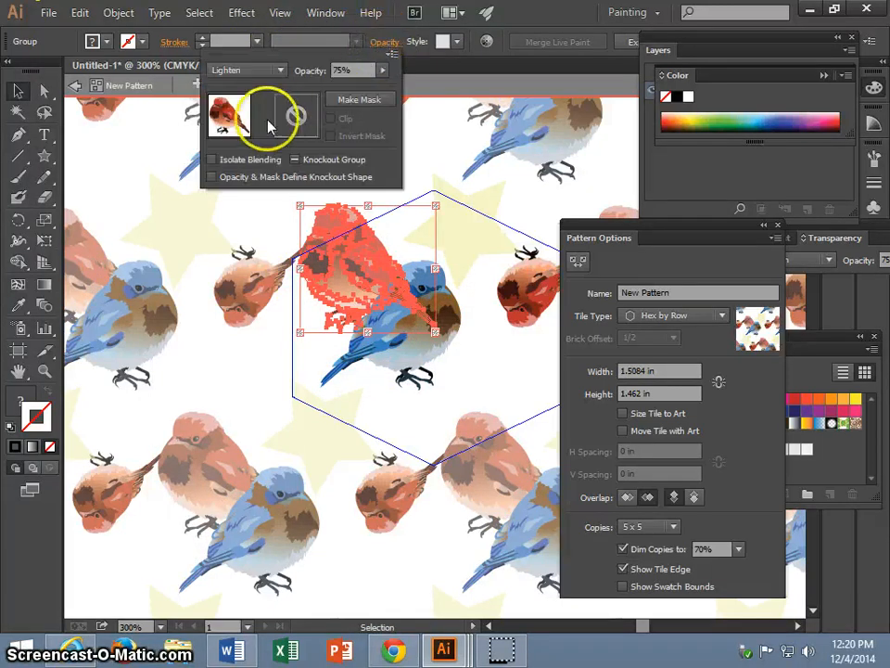
{"action": "left_click", "coordinate": [382, 71]}
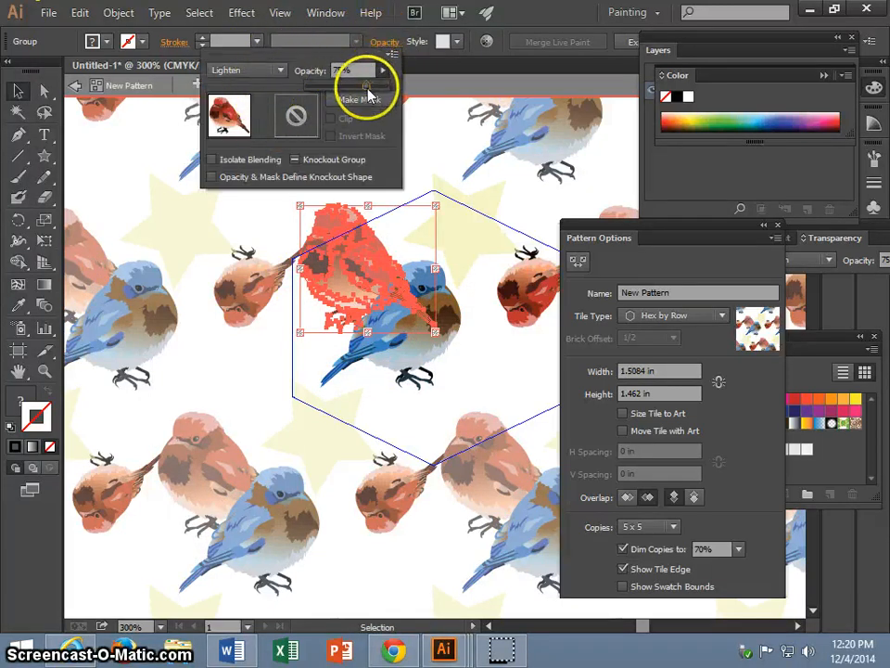
{"action": "left_click_drag", "start_coordinate": [368, 88], "coordinate": [414, 96]}
{"action": "left_click", "coordinate": [281, 74]}
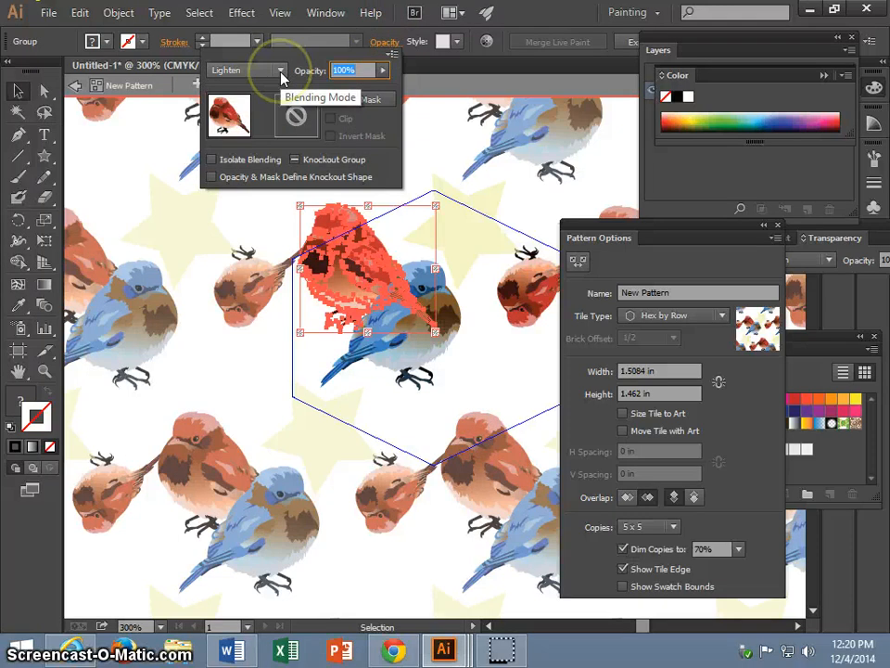
{"action": "left_click", "coordinate": [281, 74]}
{"action": "left_click", "coordinate": [230, 152]}
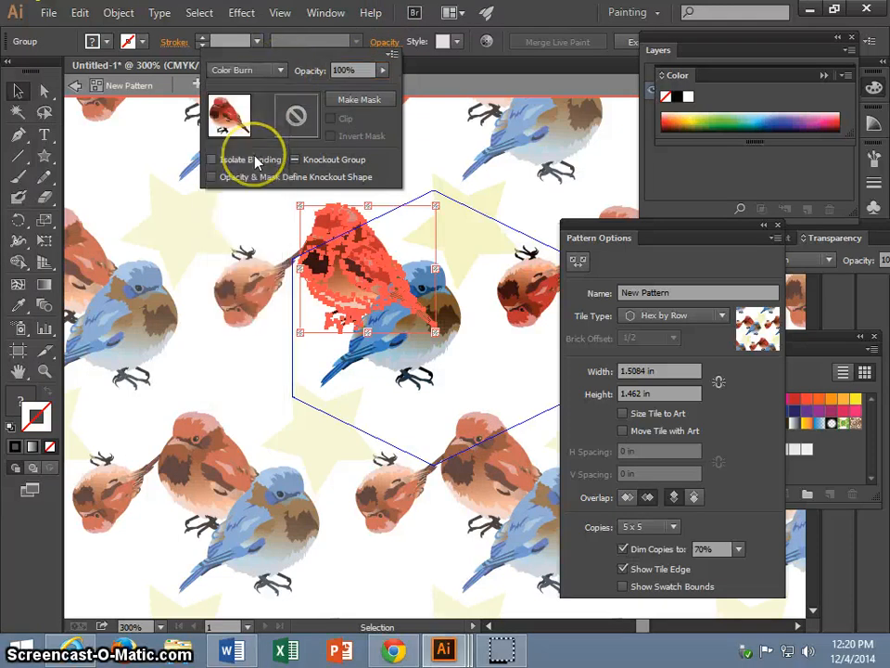
{"action": "left_click", "coordinate": [349, 438]}
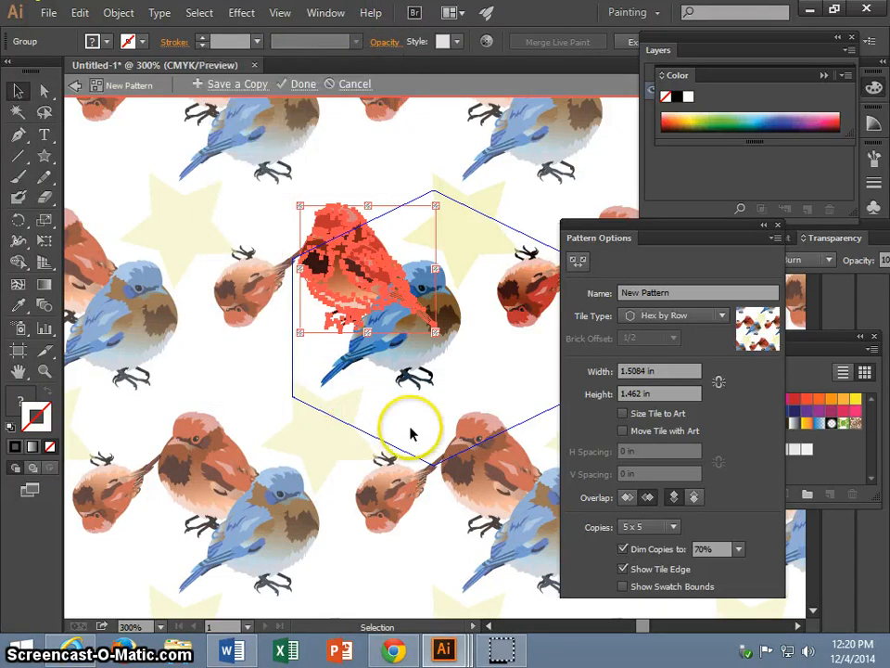
{"action": "left_click", "coordinate": [458, 348]}
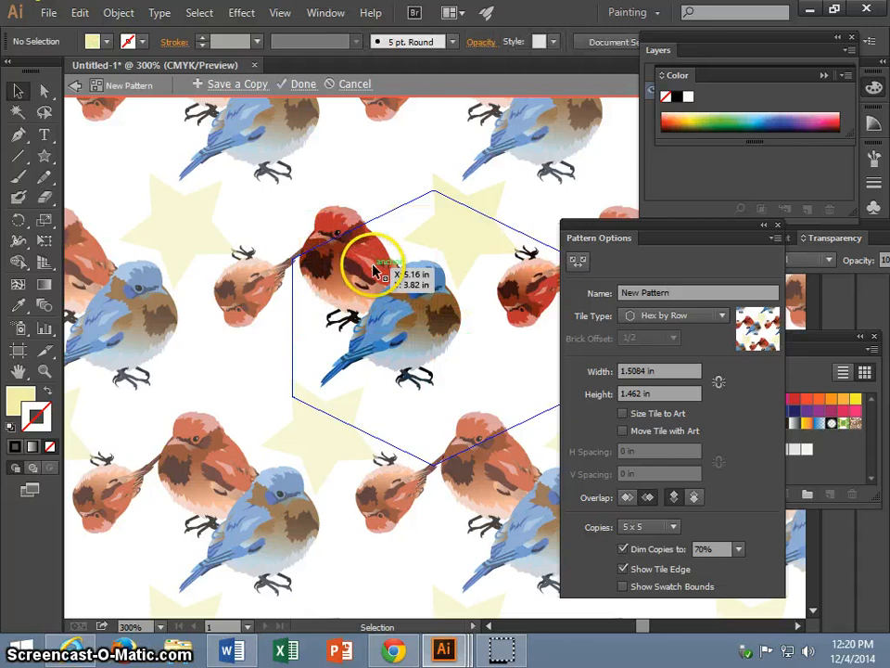
Select the overlapping blue bird and large red bird in turn to check their overlap, ending on the red bird.
{"action": "left_click", "coordinate": [409, 306]}
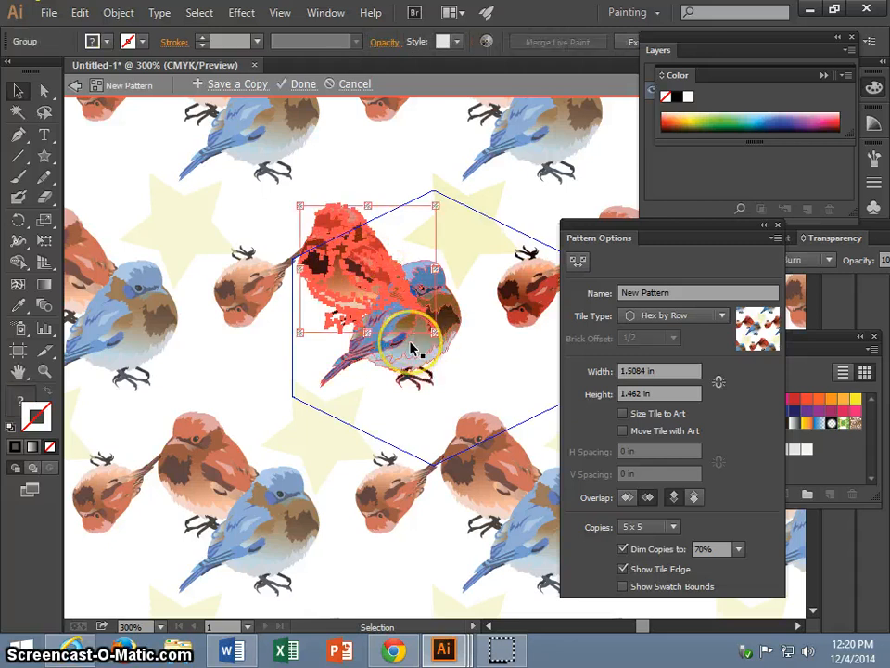
{"action": "left_click", "coordinate": [412, 352]}
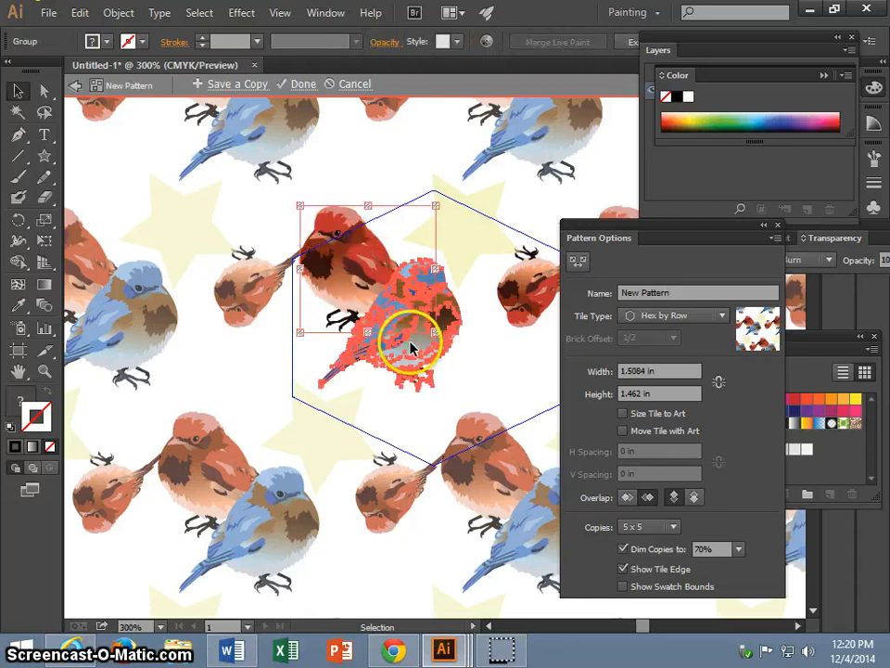
{"action": "left_click", "coordinate": [344, 211]}
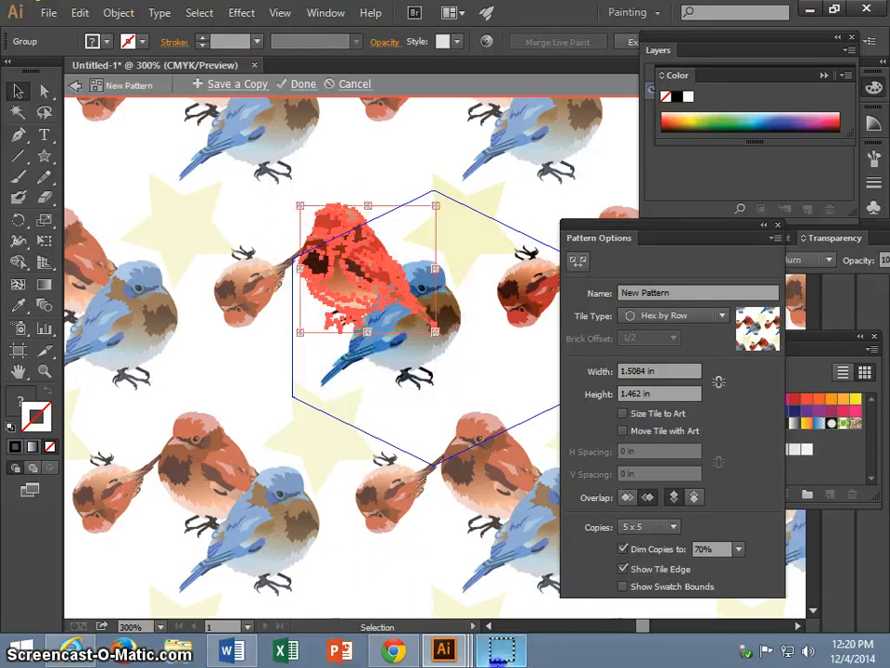